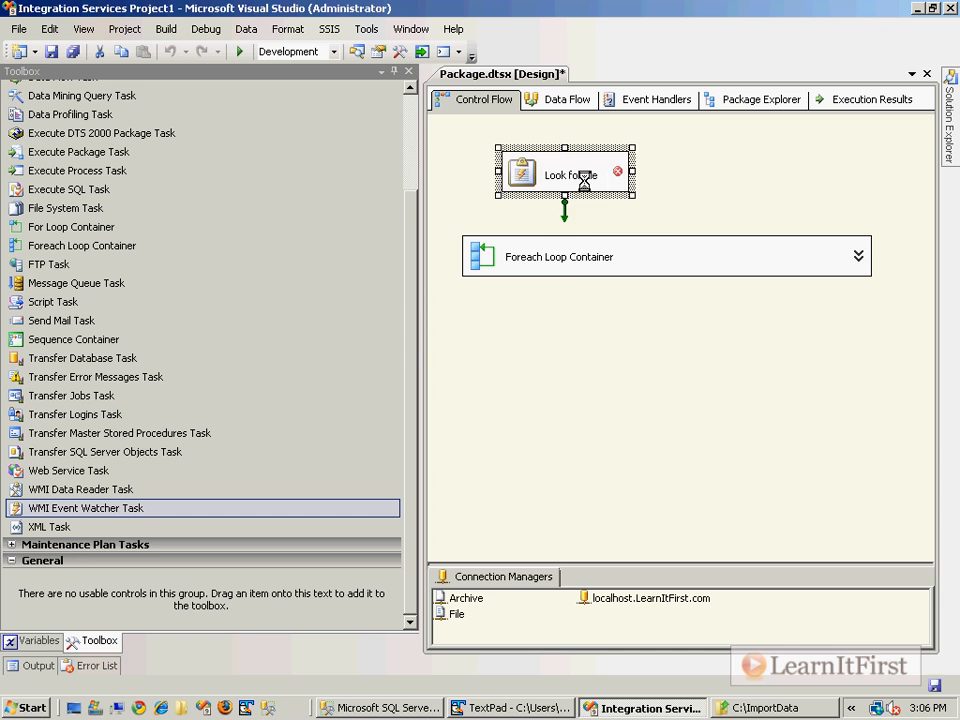
- Connect the Look for file task to the Foreach Loop Container, and move the container to the right
drag(565, 214, 553, 266)
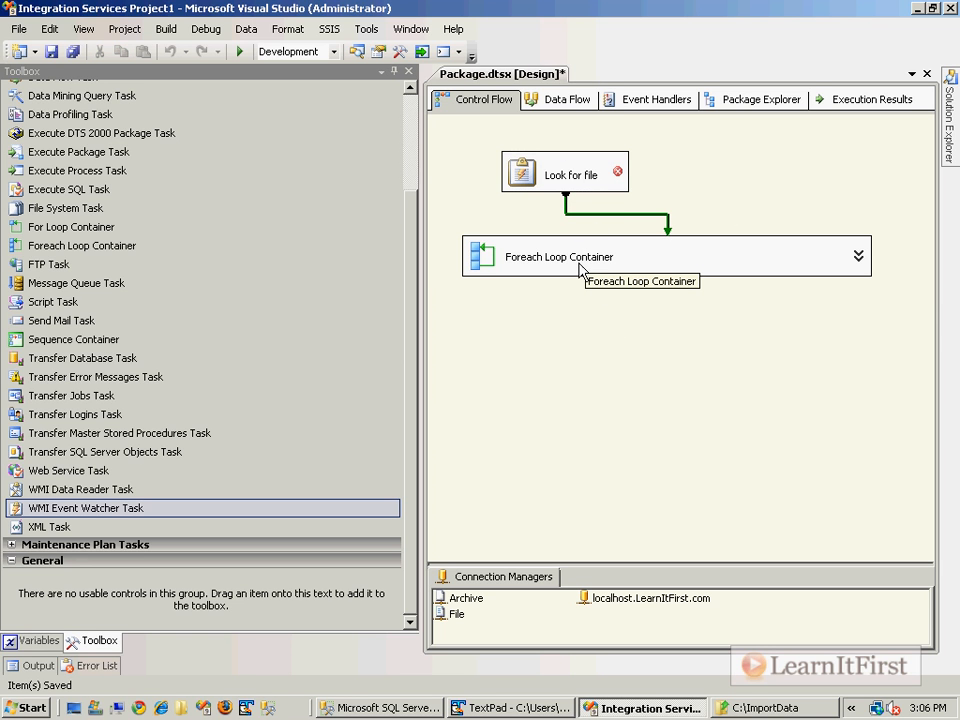
click(852, 262)
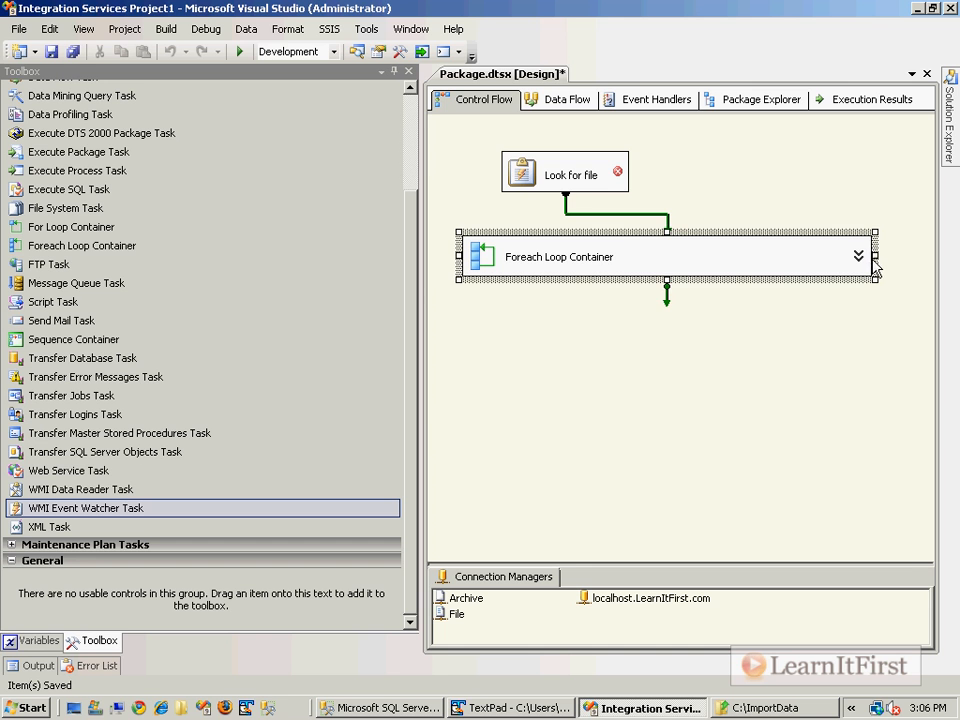
drag(615, 251, 704, 252)
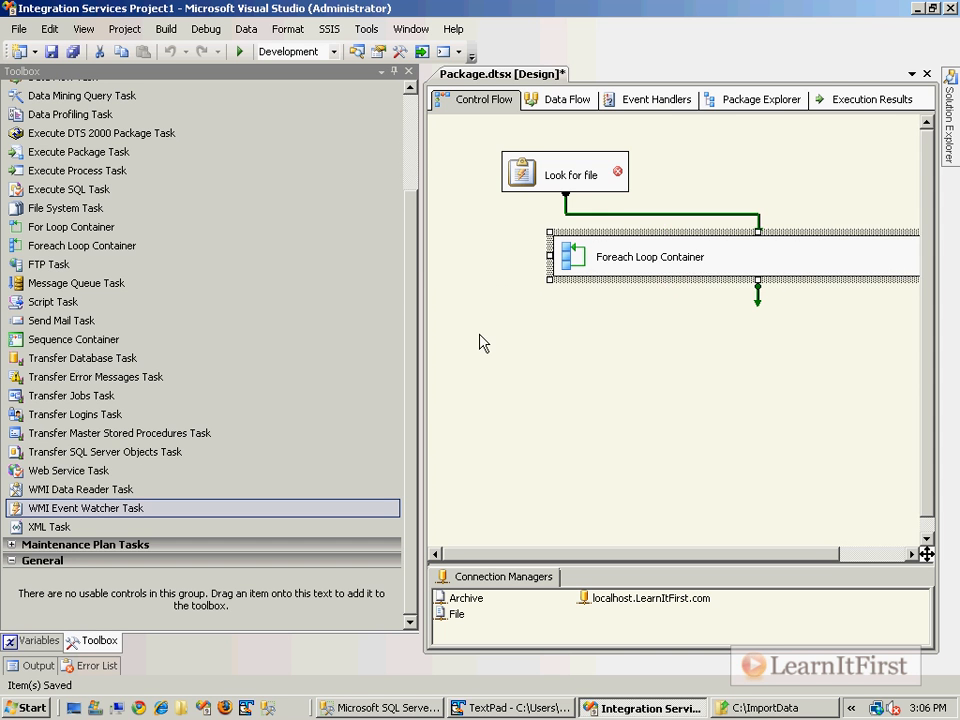
- Add a Send Mail Task beside the Foreach Loop Container and connect Look for file to it with a Failure constraint
click(480, 336)
drag(45, 320, 449, 239)
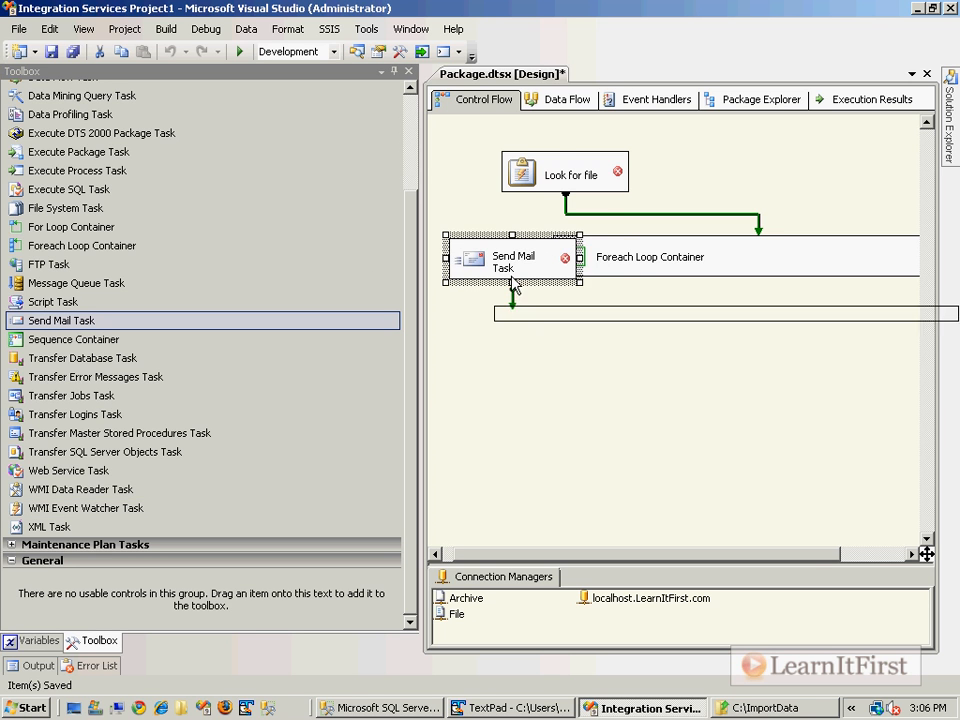
drag(511, 277, 504, 360)
click(560, 178)
drag(546, 206, 505, 340)
right_click(531, 257)
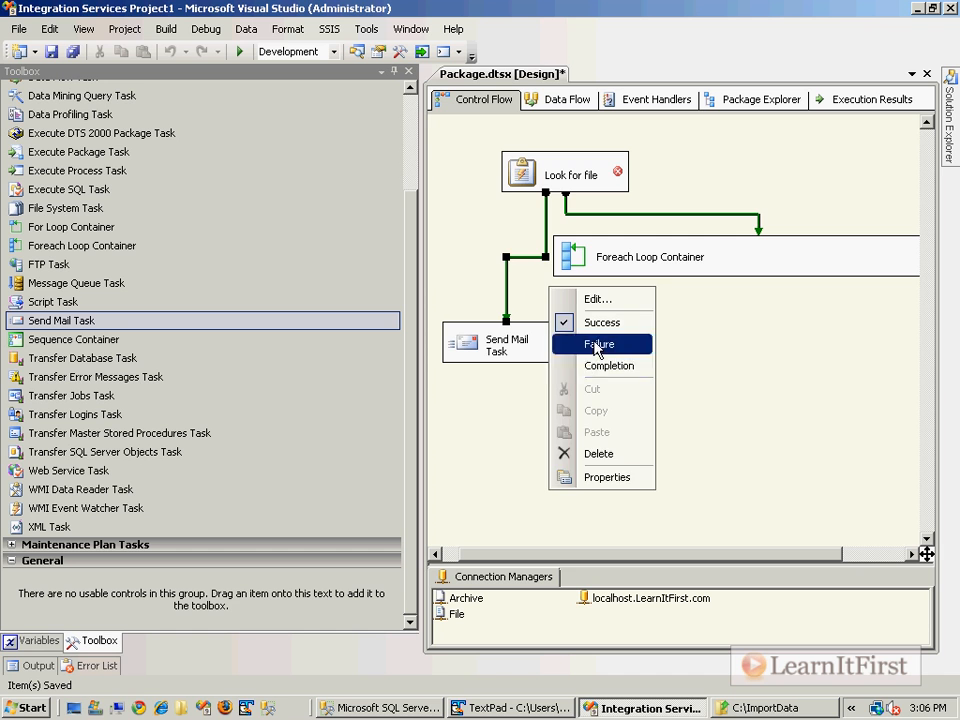
click(585, 341)
- Rename the Send Mail Task to "Log and email failure"
click(500, 350)
key(F2)
text(Log and email failure)
key(Return)
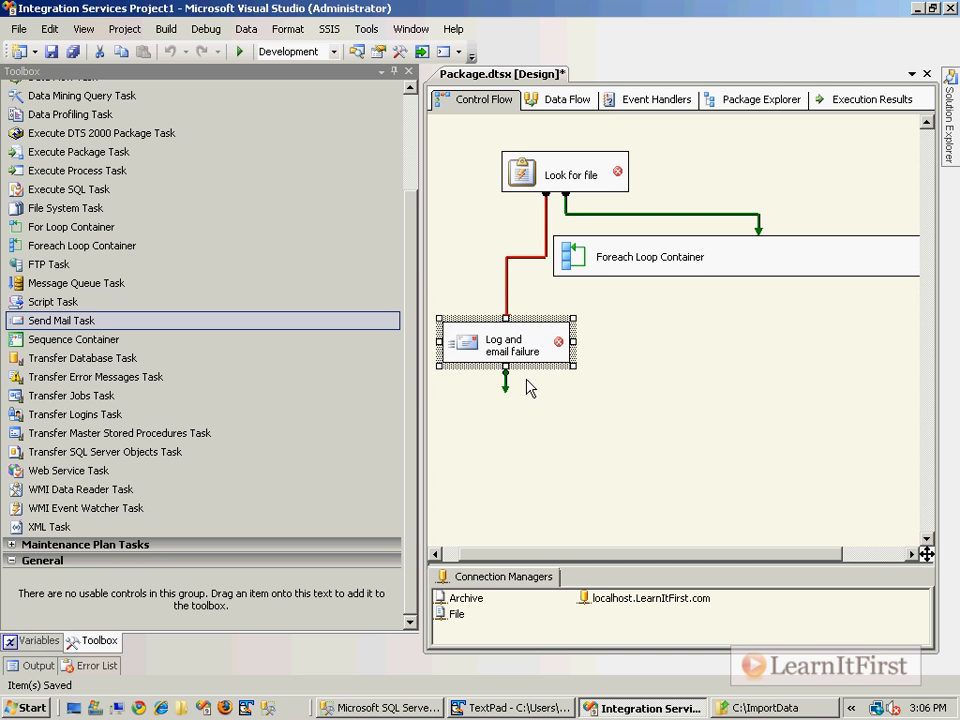
- Delete the Log and email failure task and move the Foreach Loop Container back underneath Look for file
key(Delete)
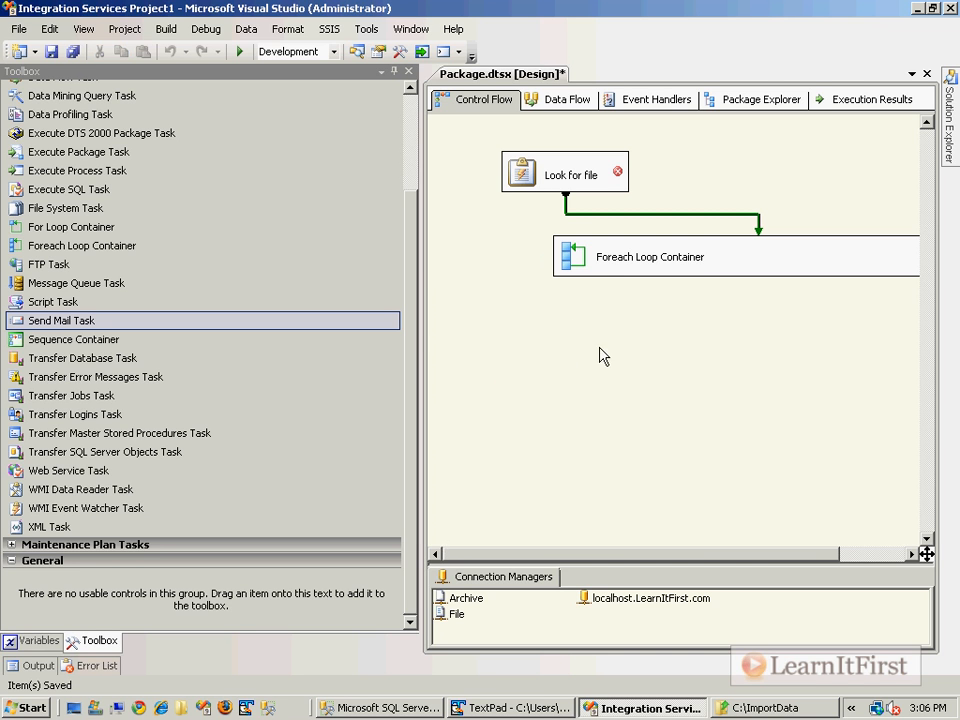
drag(605, 266, 503, 274)
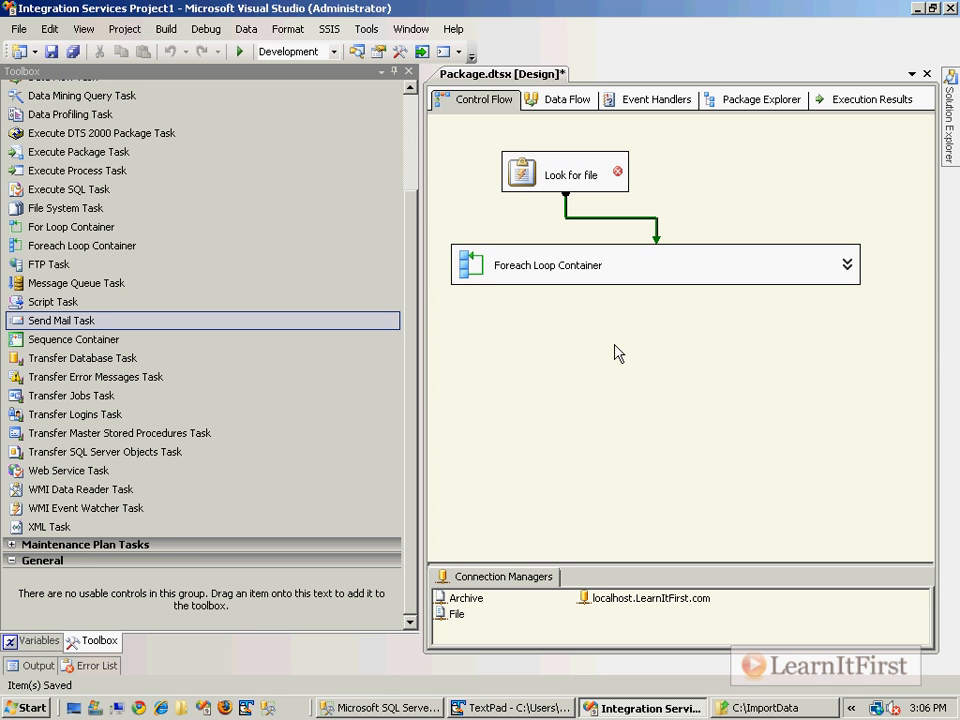
- In the Look for file task's WMI options, create a new WMI connection to \\localhost using Windows Authentication and test it
double_click(530, 172)
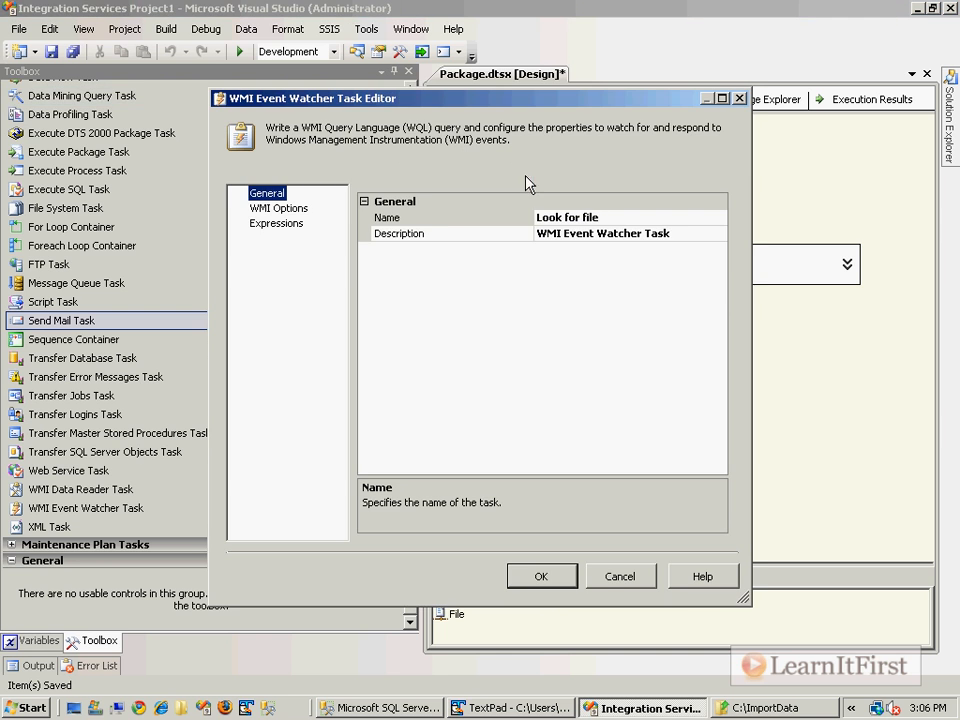
click(293, 209)
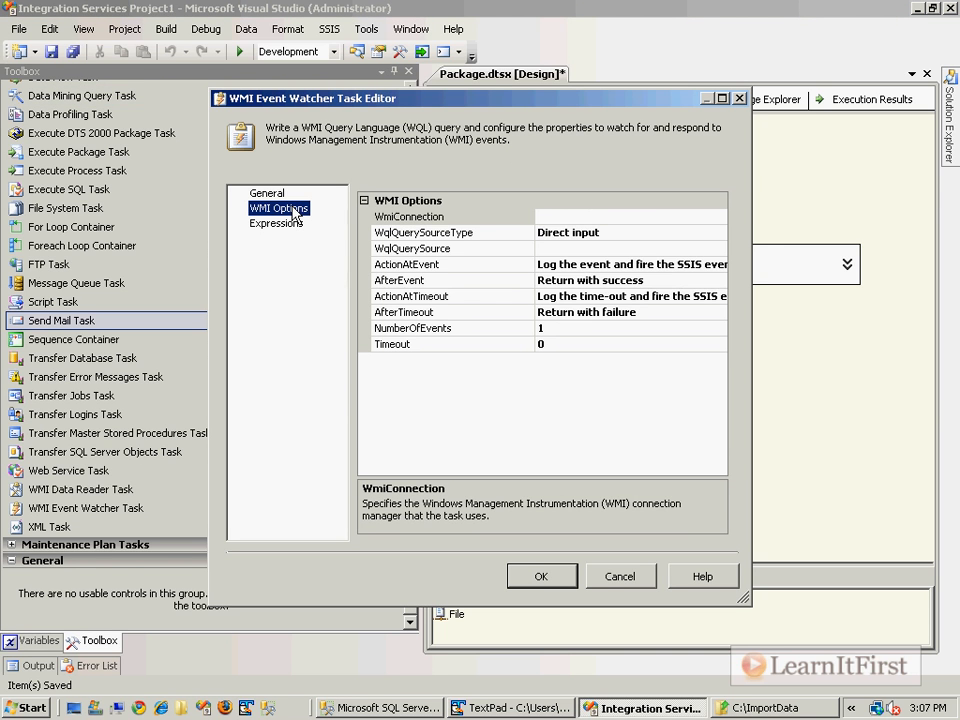
click(695, 218)
click(719, 217)
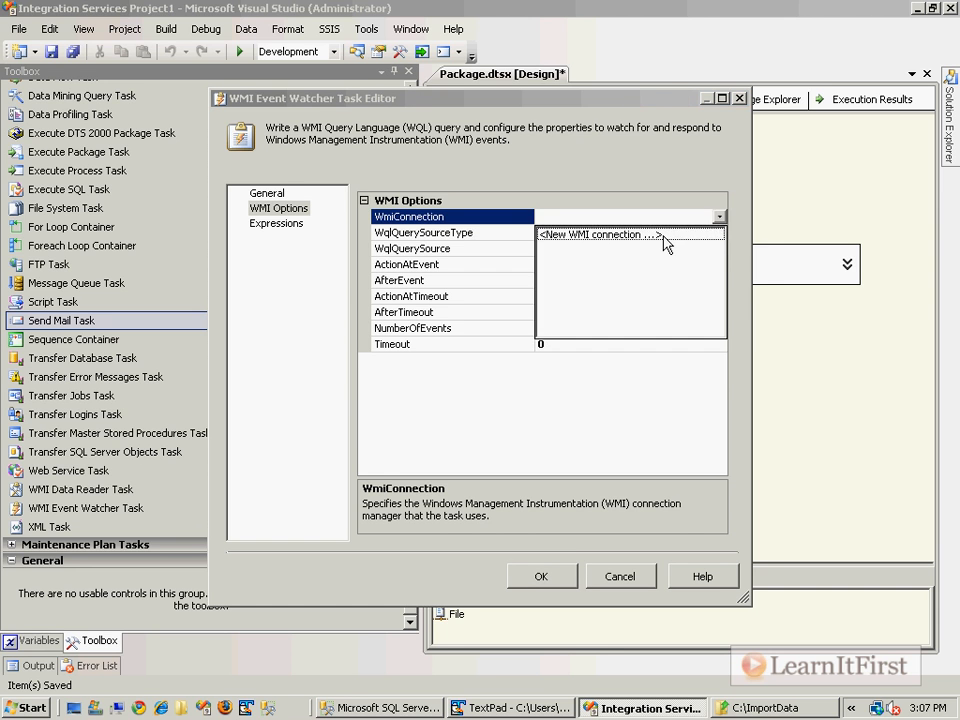
click(658, 240)
drag(667, 243, 437, 258)
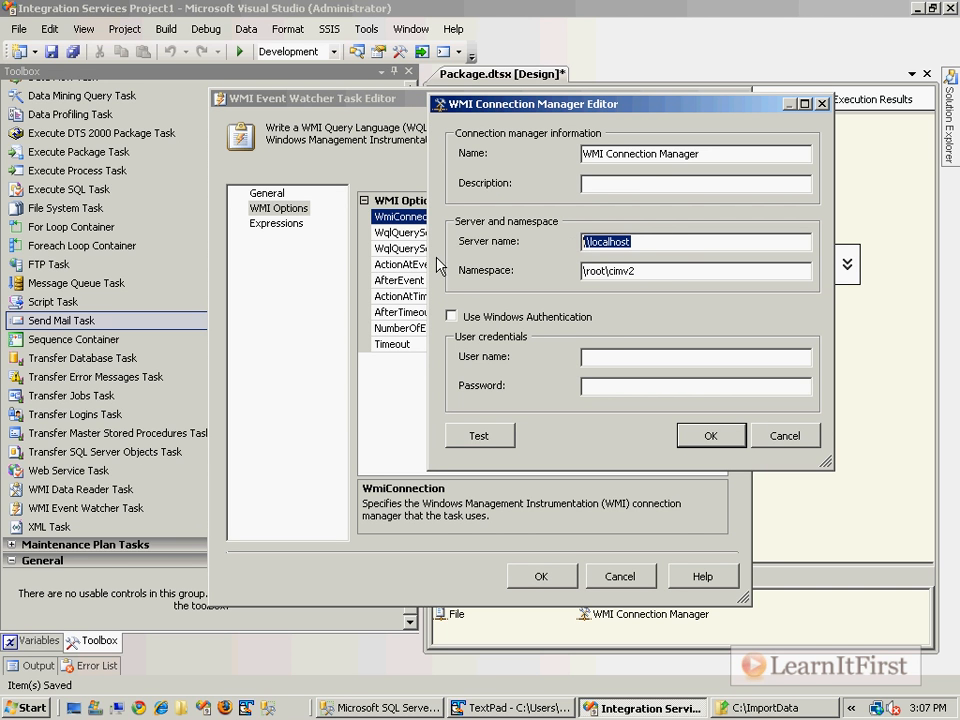
click(566, 318)
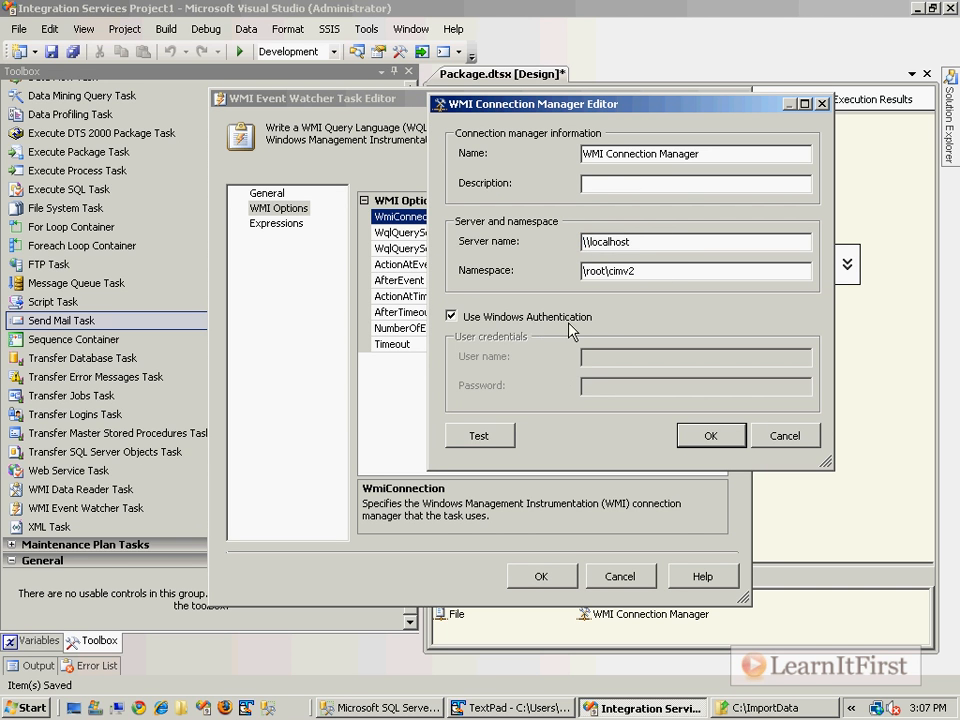
click(479, 435)
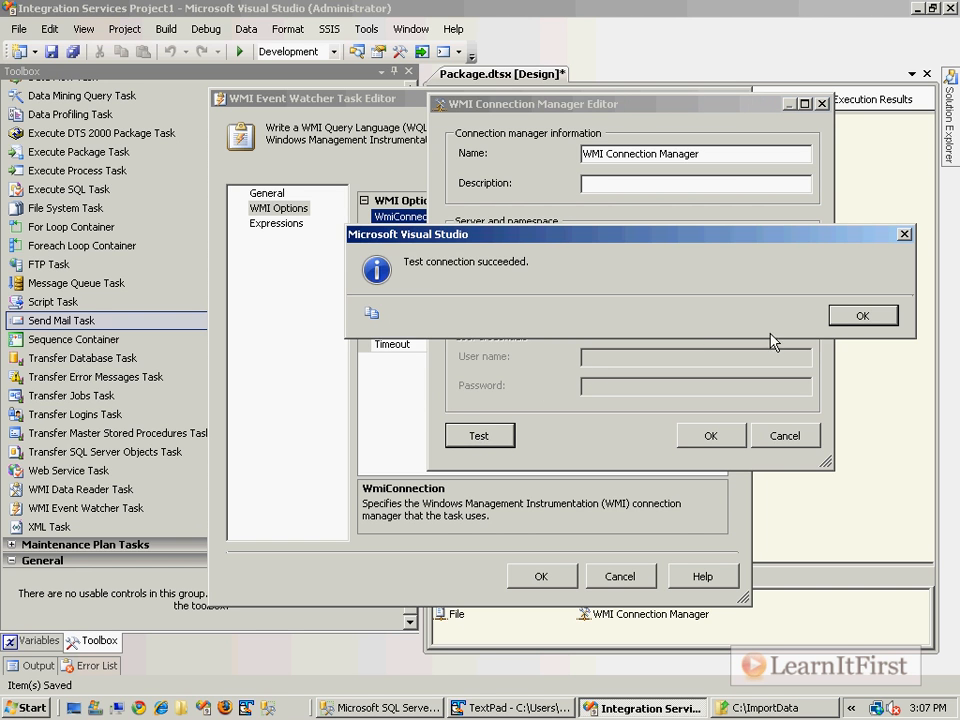
click(844, 323)
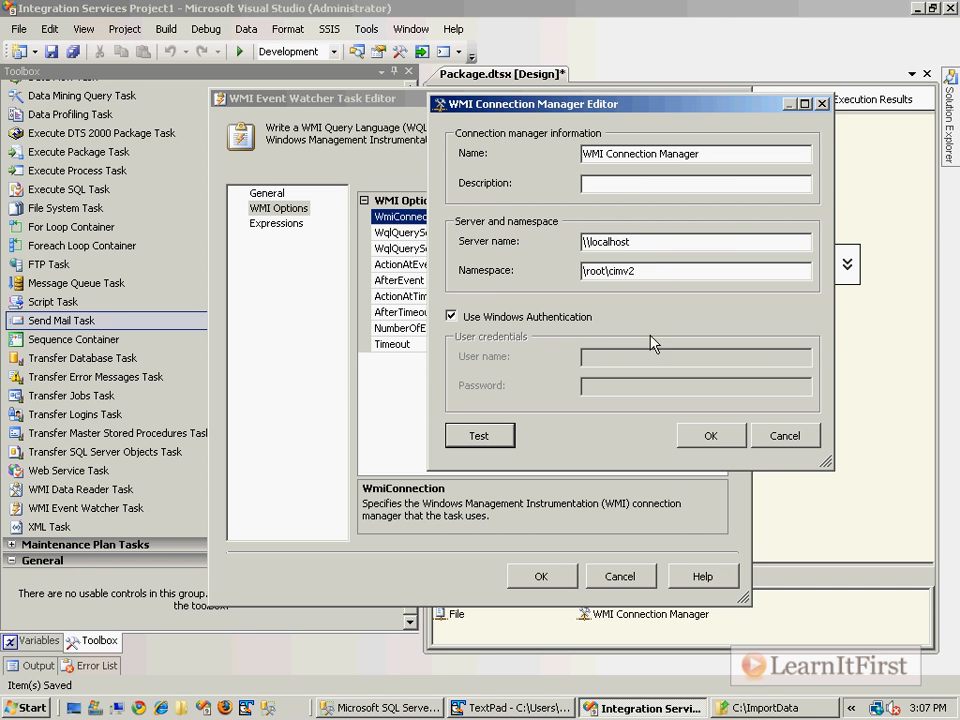
click(709, 437)
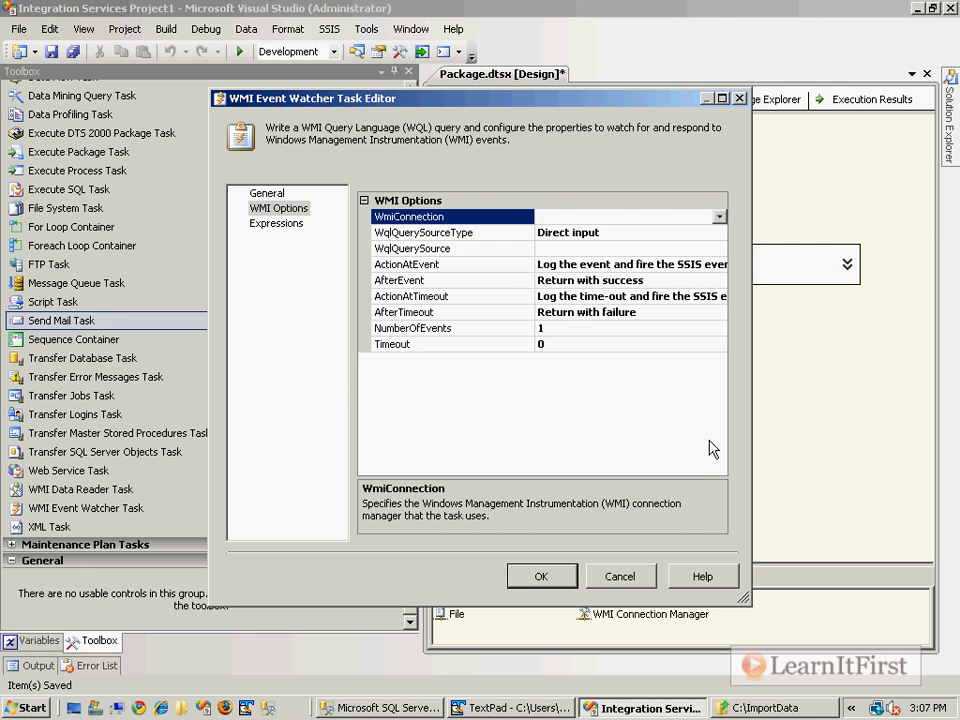
- Set WqlQuerySource to SELECT * FROM __InstanceCreationEvent WITHIN 60 WHERE TargetInstance ISA 'CIM_DataFile' AND TargetInstance.Name = 'c:\\ImportData\\1.txt'
click(718, 248)
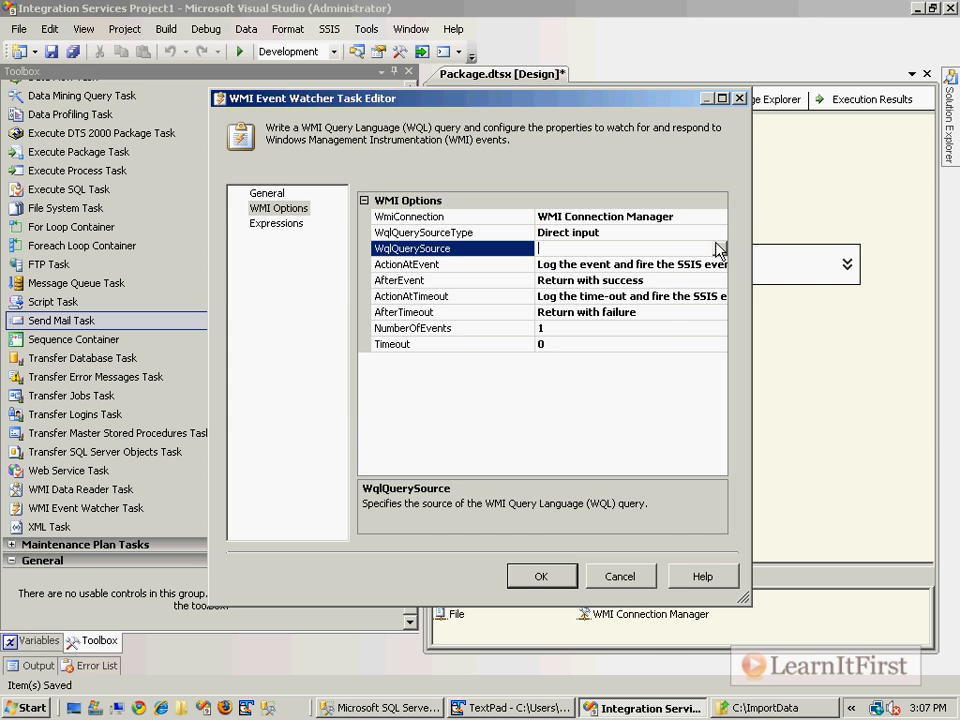
click(718, 249)
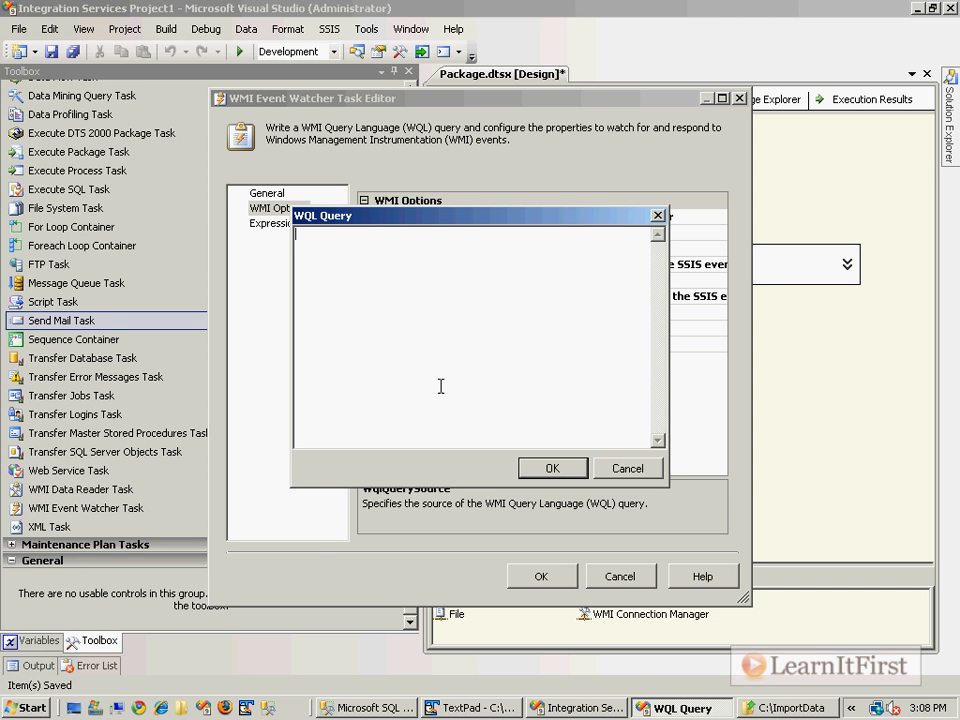
text(SELECT * FROM __InstanceCreationEvent WITHIN 60 WHERE TargetInstance ISA 'CIM_DataFile' AND TargetInstance.Name = 'c:\\ImportData\\1.txt')
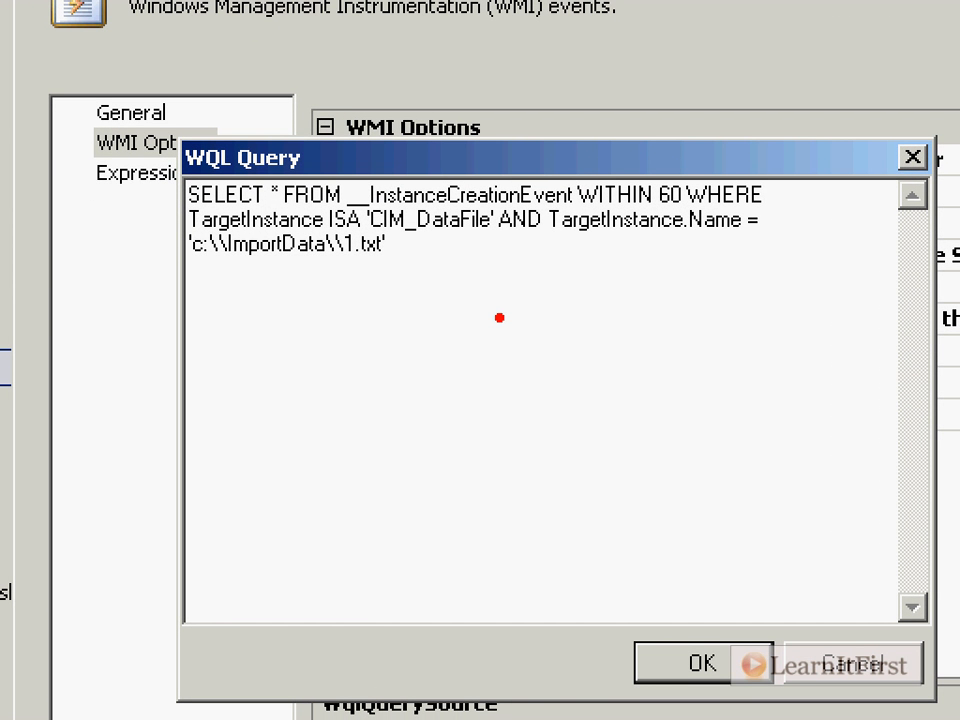
mouse_move(520, 282)
mouse_down()
mouse_move(606, 306)
mouse_move(648, 300)
mouse_move(692, 375)
mouse_up()
drag(728, 282, 771, 318)
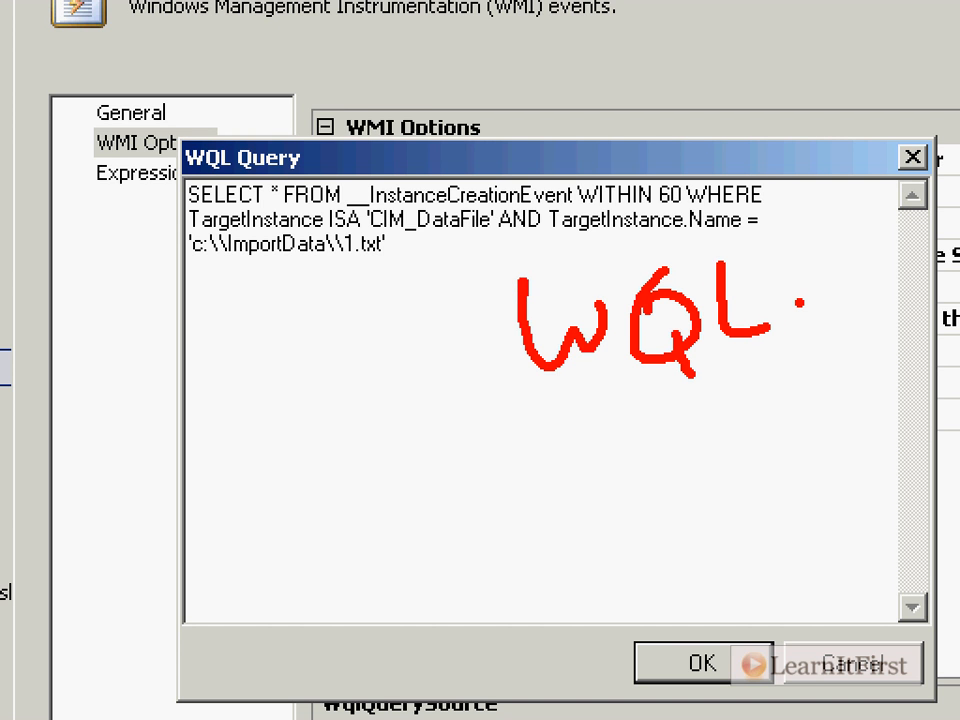
key(ctrl+z)
key(ctrl+z)
key(ctrl+z)
key(ctrl+z)
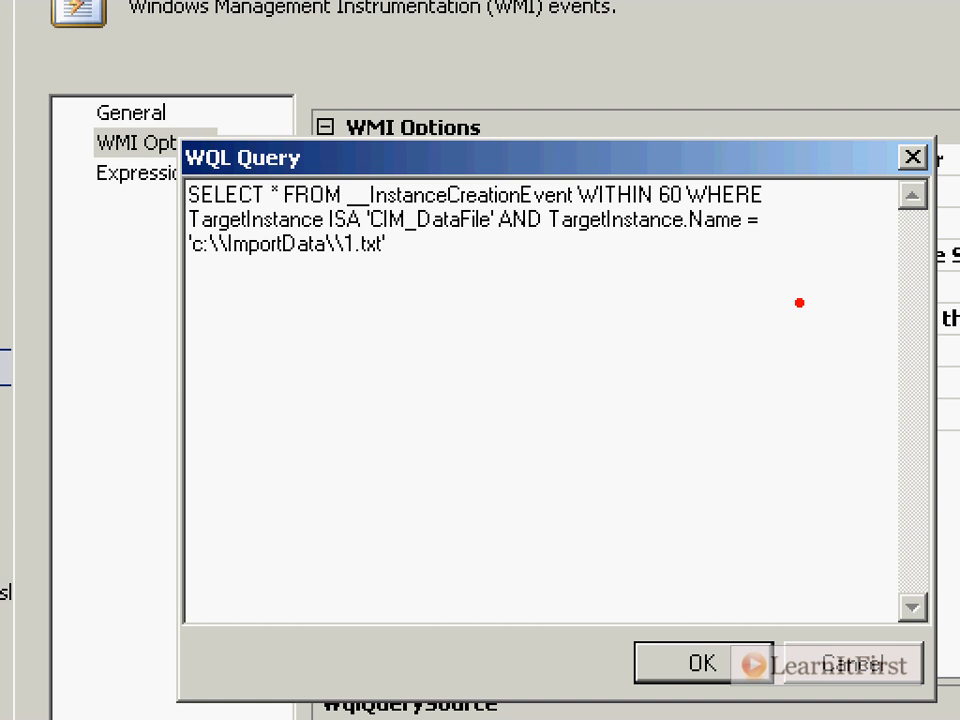
key(g)
mouse_move(342, 158)
mouse_down()
mouse_move(349, 193)
mouse_move(583, 200)
mouse_move(595, 190)
mouse_up()
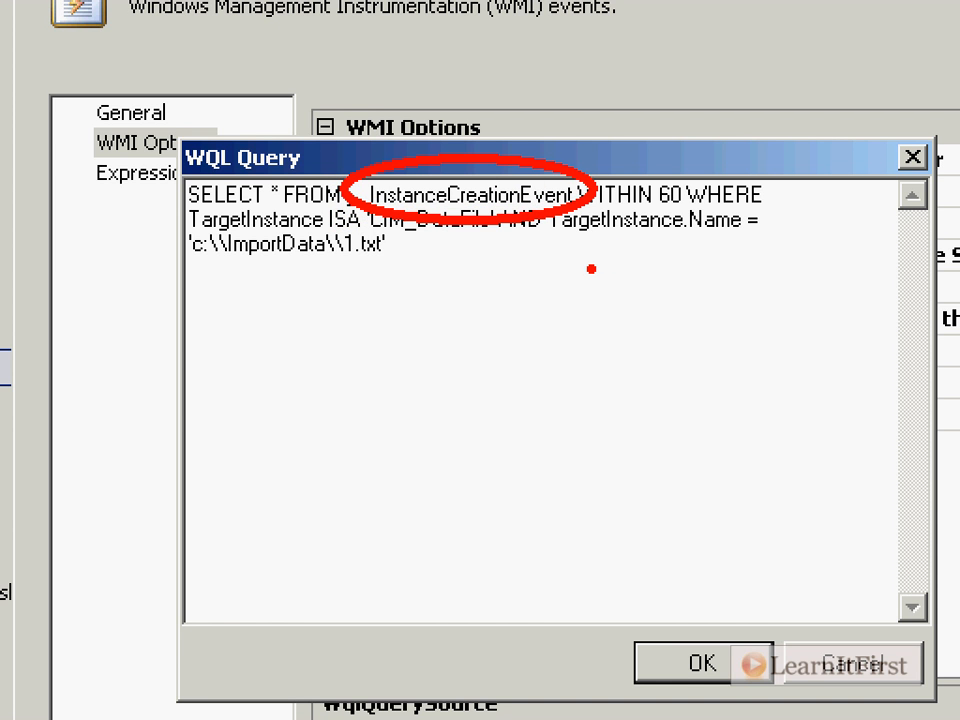
key(e)
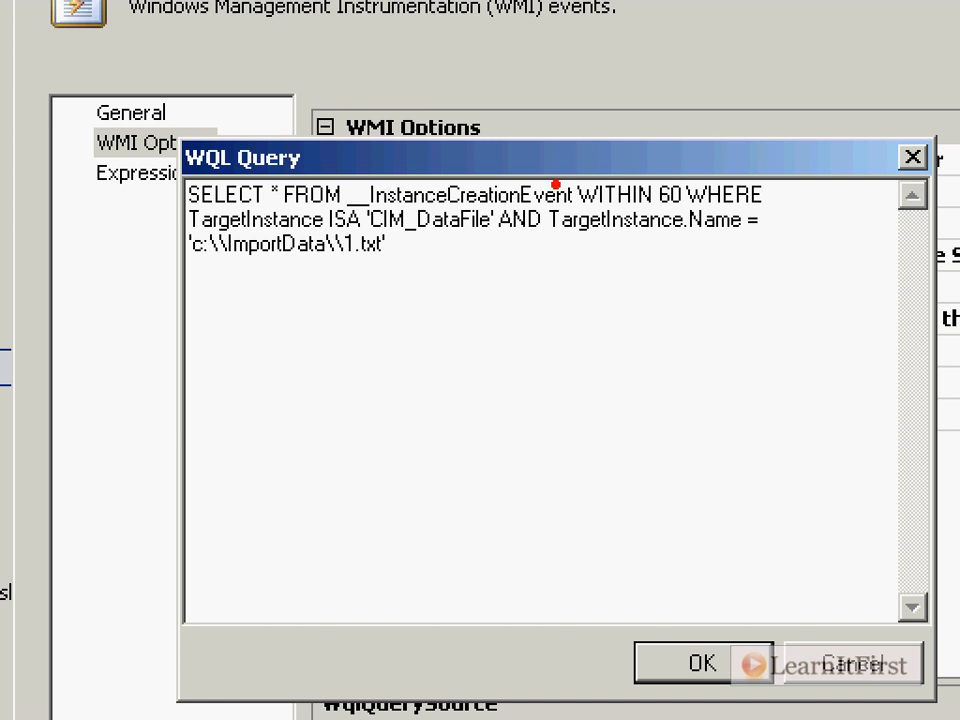
drag(570, 163, 698, 218)
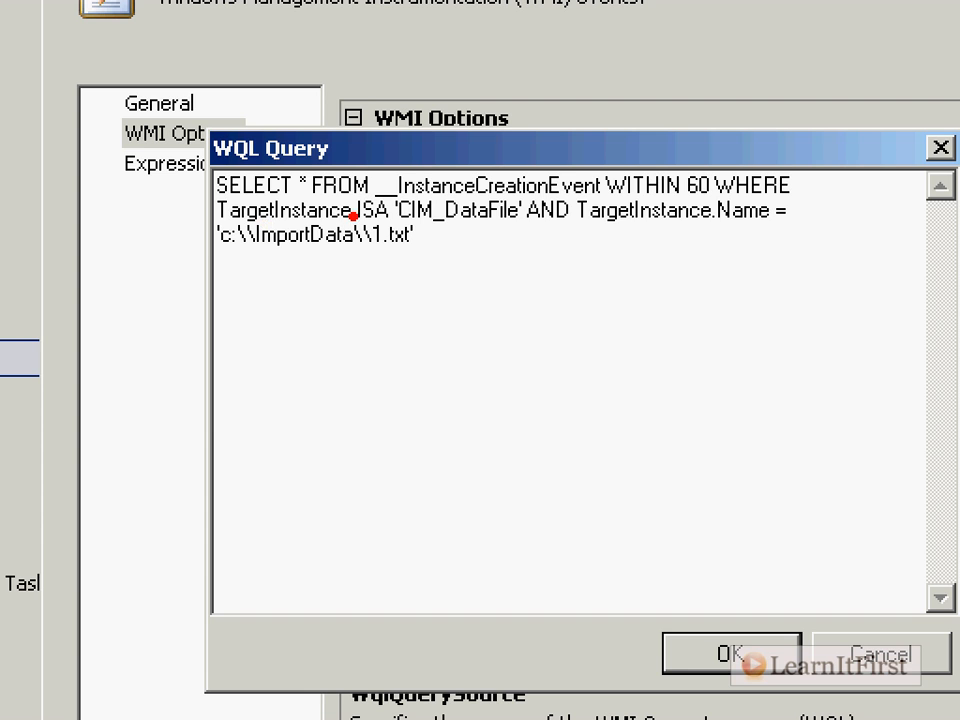
drag(358, 222, 386, 223)
drag(724, 224, 786, 228)
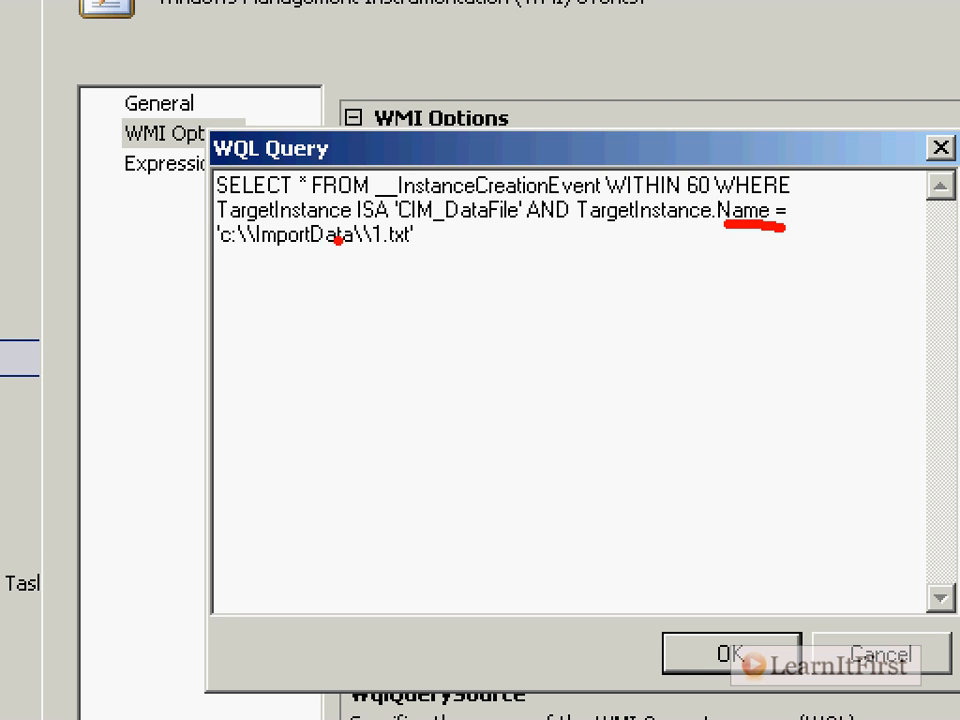
drag(197, 213, 467, 263)
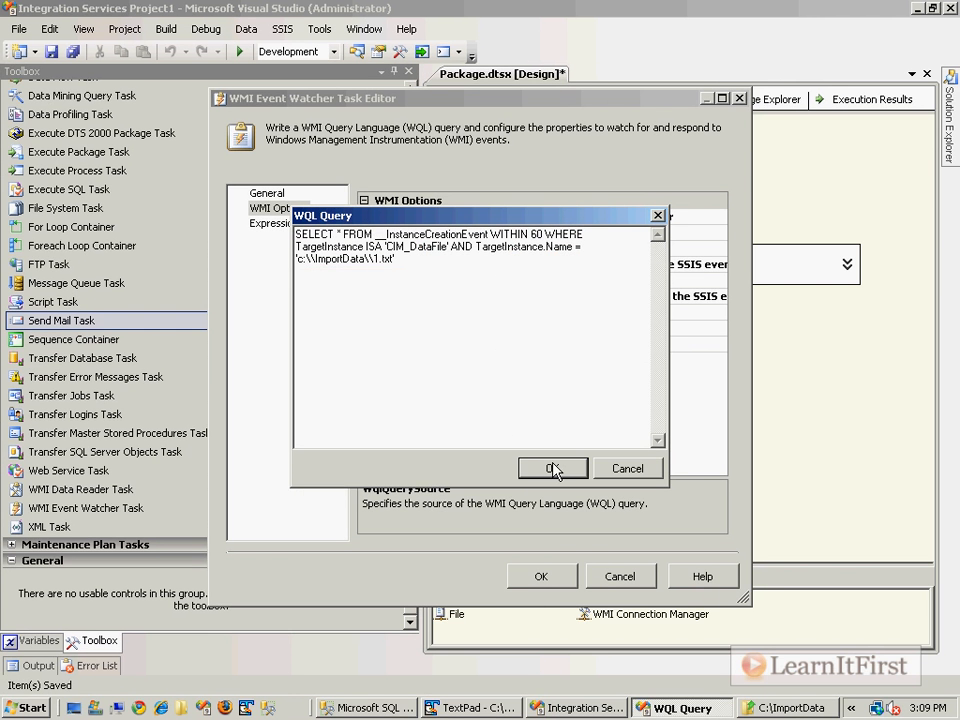
- Accept the WQL query and apply the Look for file task's settings
click(553, 469)
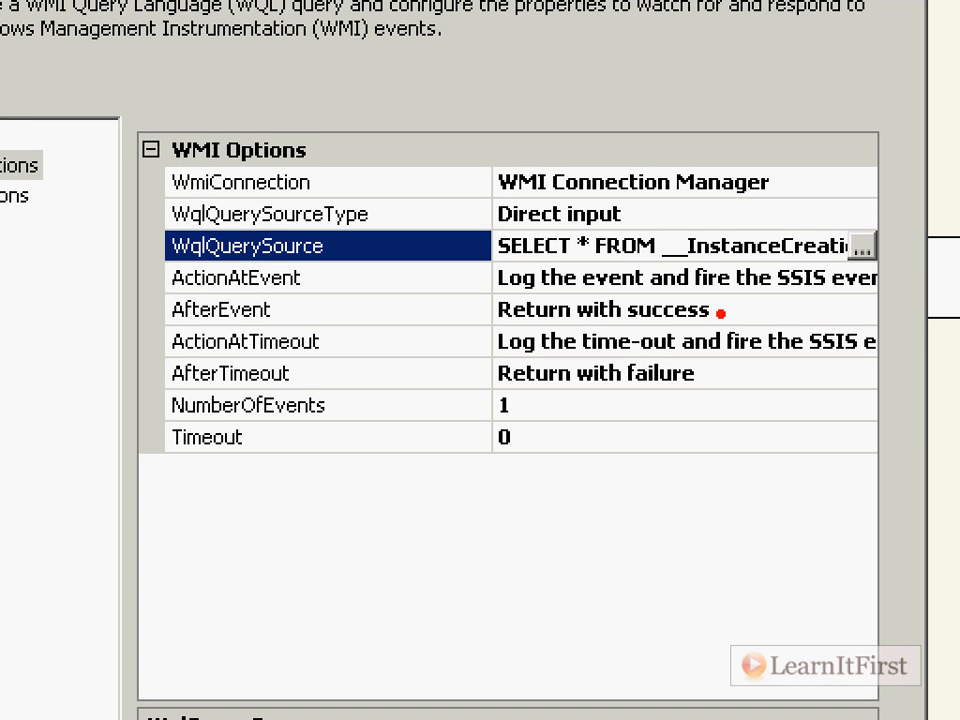
drag(496, 340, 330, 342)
drag(332, 340, 333, 342)
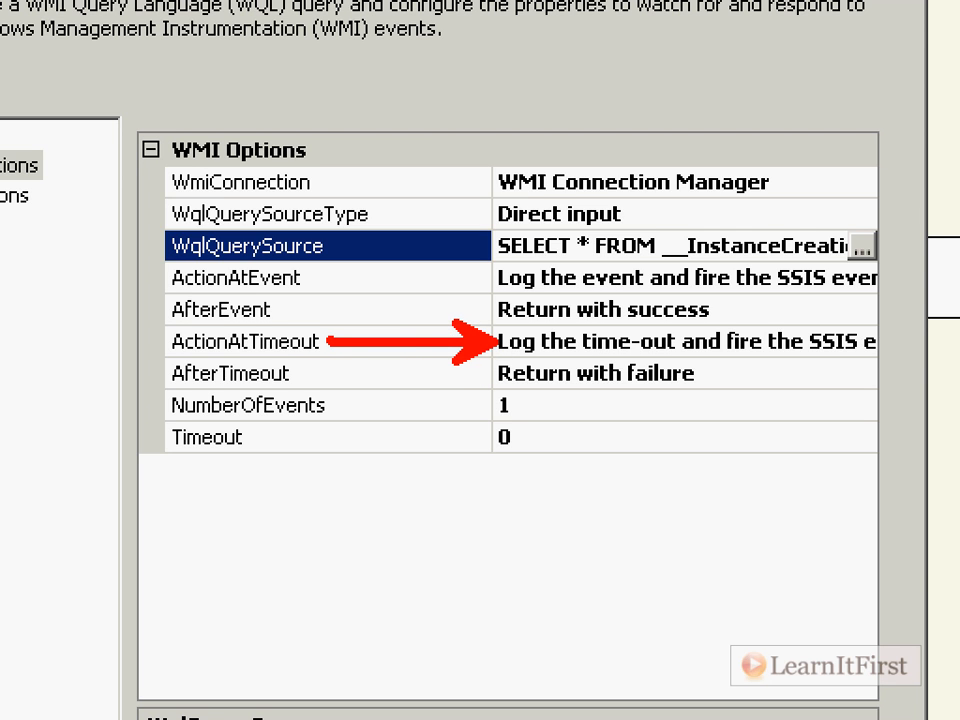
drag(478, 376, 299, 369)
click(300, 364)
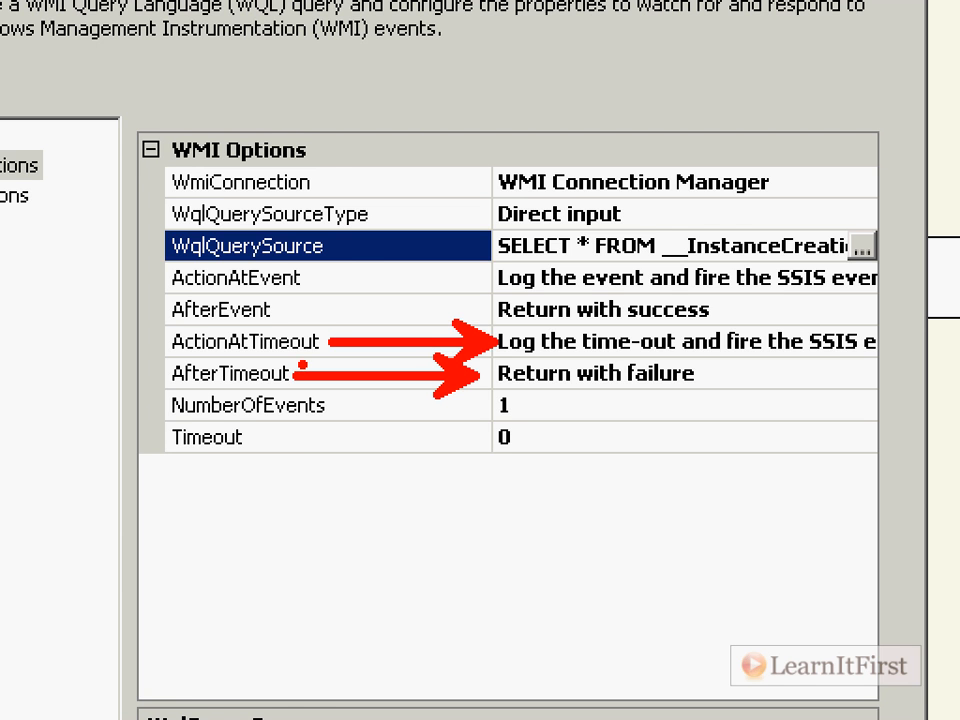
key(Escape)
click(545, 577)
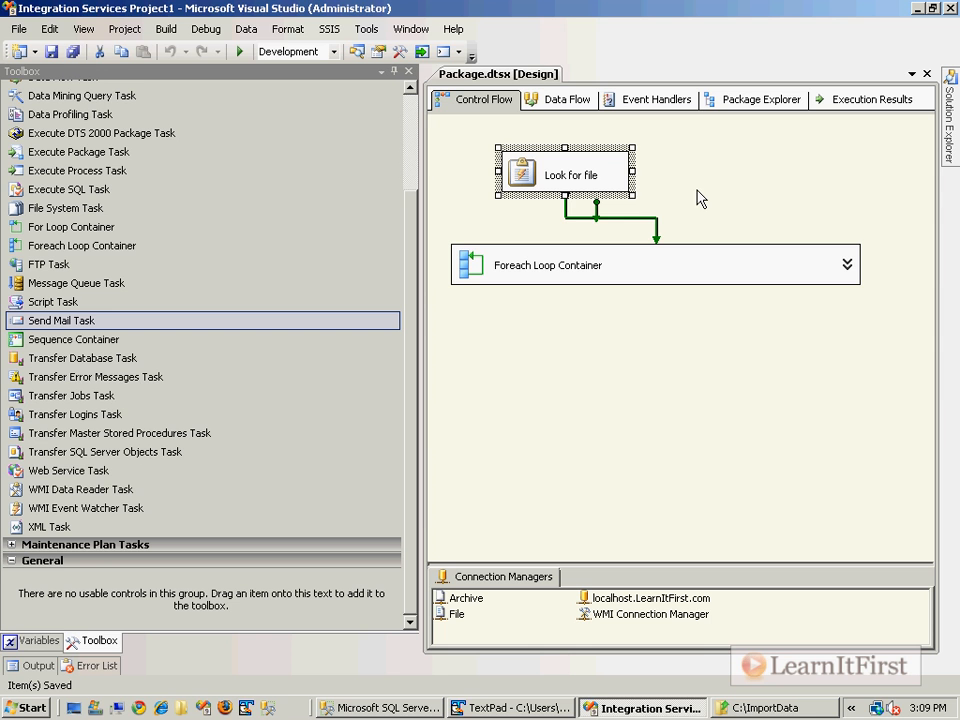
- Switch to the ImportData folder window, move 1.txt and 2.txt to the root of C:, and reopen ImportData
key(alt+Tab)
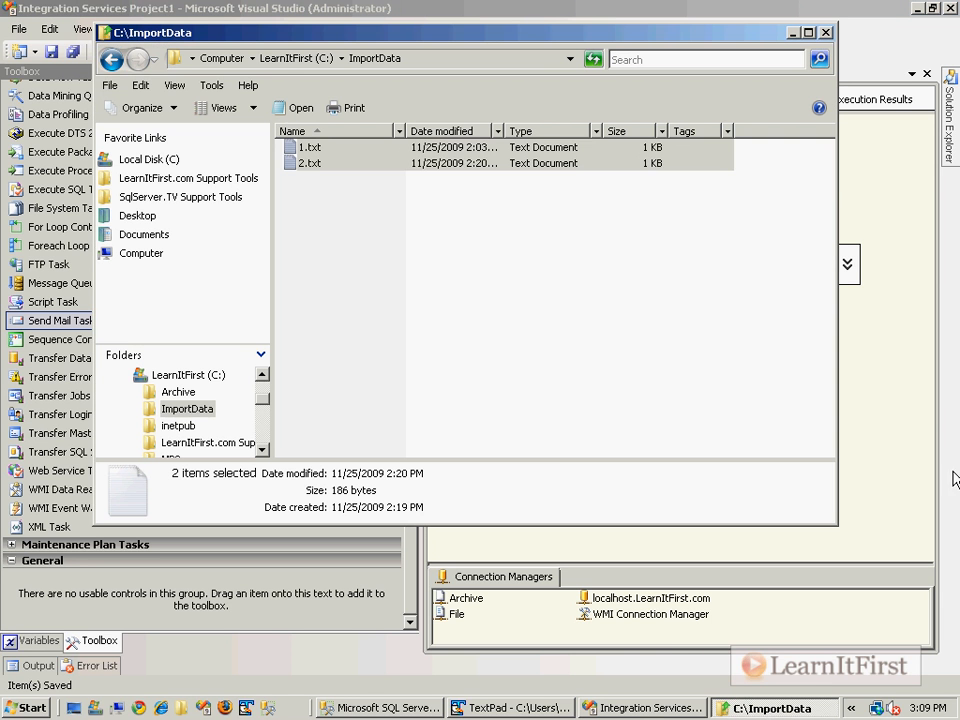
right_click(344, 166)
click(405, 370)
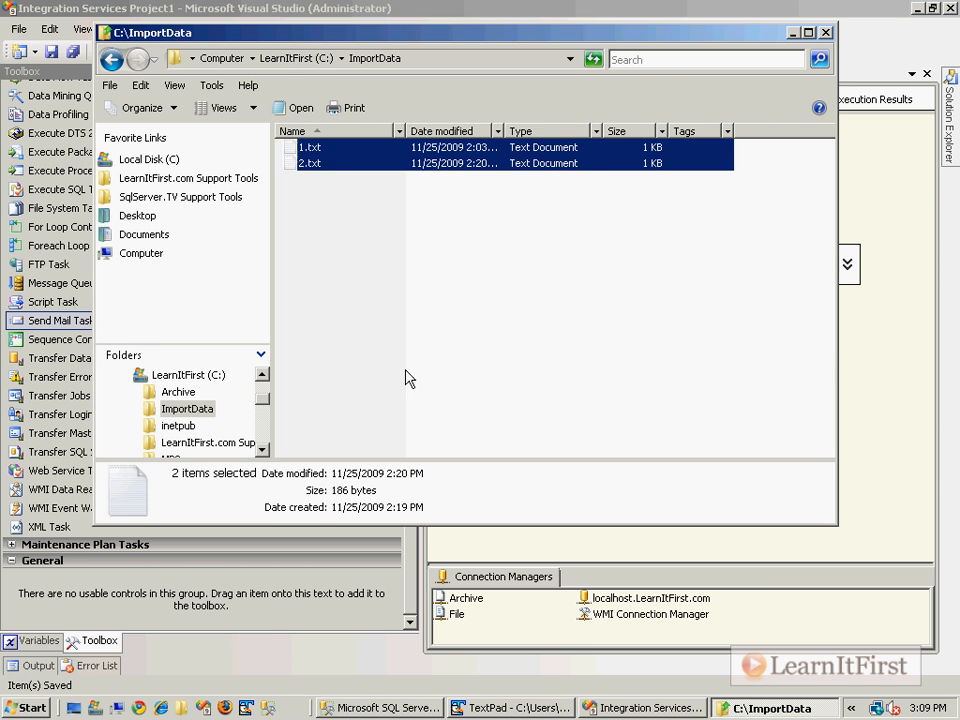
click(318, 60)
key(ctrl+v)
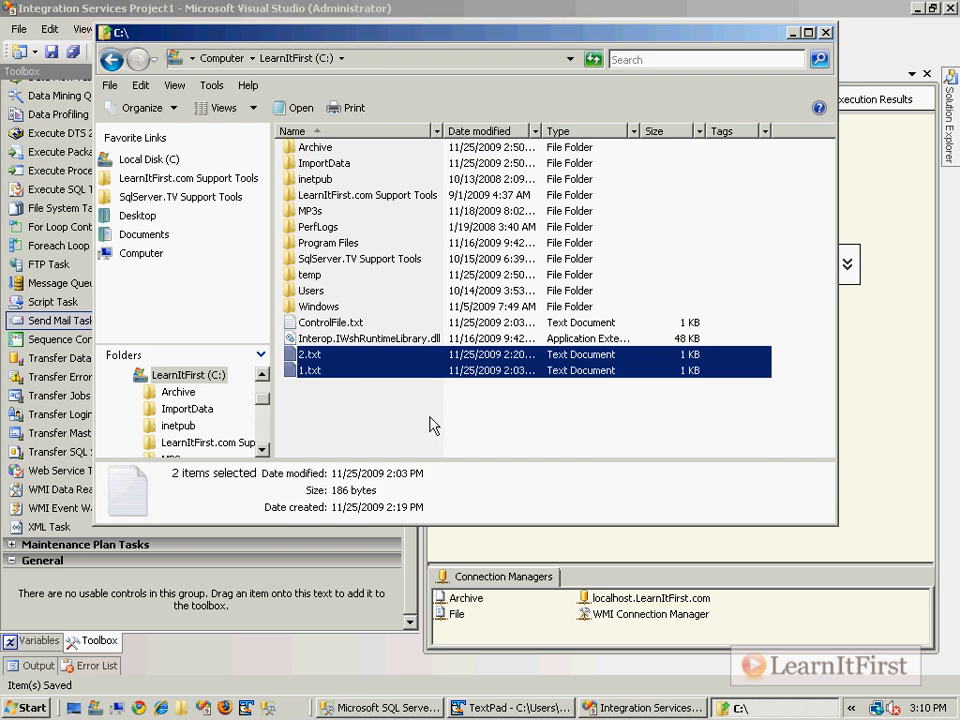
click(430, 425)
double_click(318, 163)
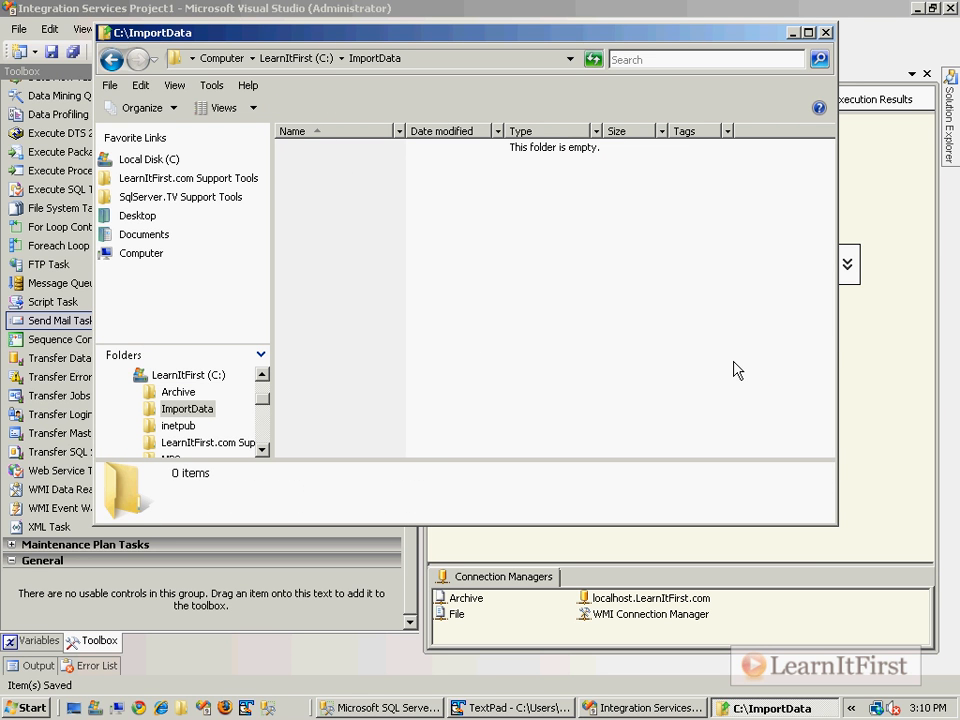
- Switch back to Visual Studio and run the package with debugging
click(846, 364)
key(F5)
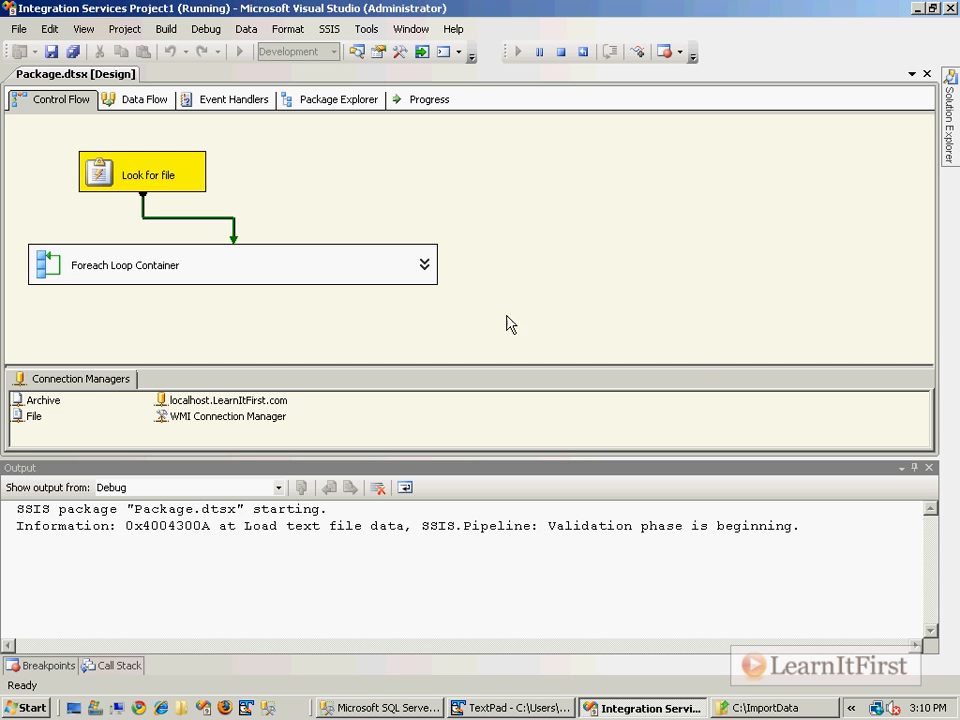
- Switch to the ImportData folder window and move 1.txt and 2.txt from the root of C: into ImportData
click(765, 707)
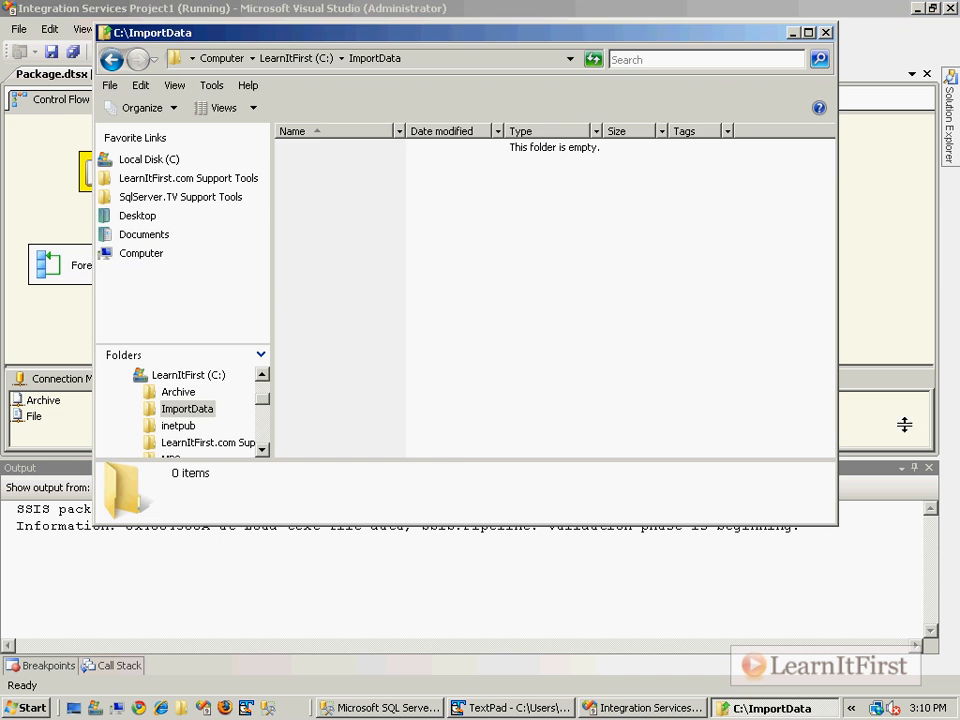
click(300, 58)
click(311, 323)
shift+click(311, 340)
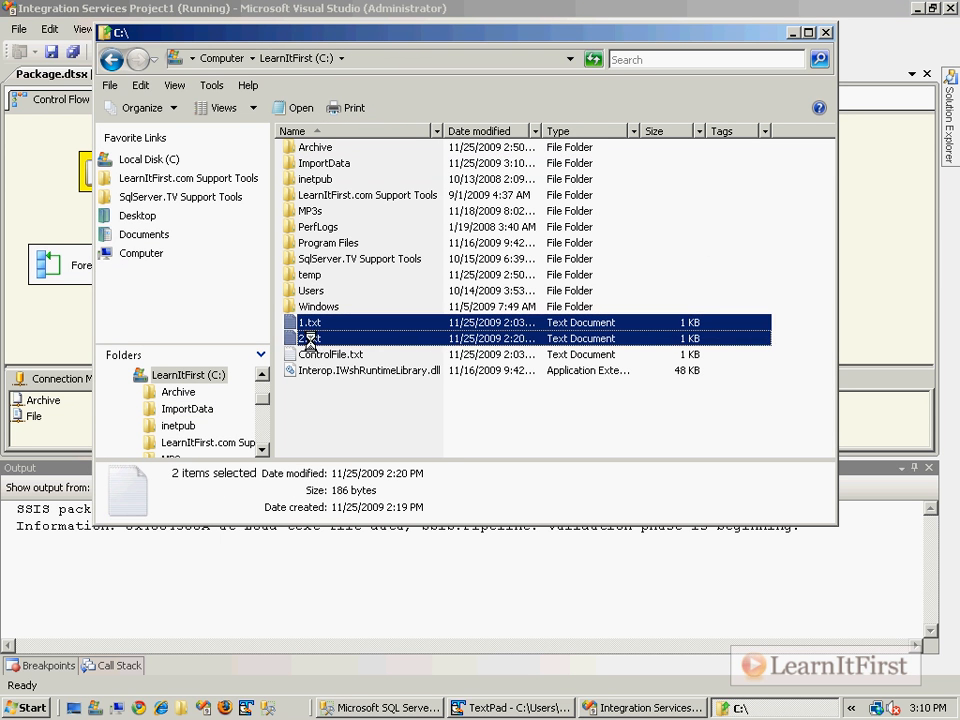
double_click(325, 163)
key(ctrl+v)
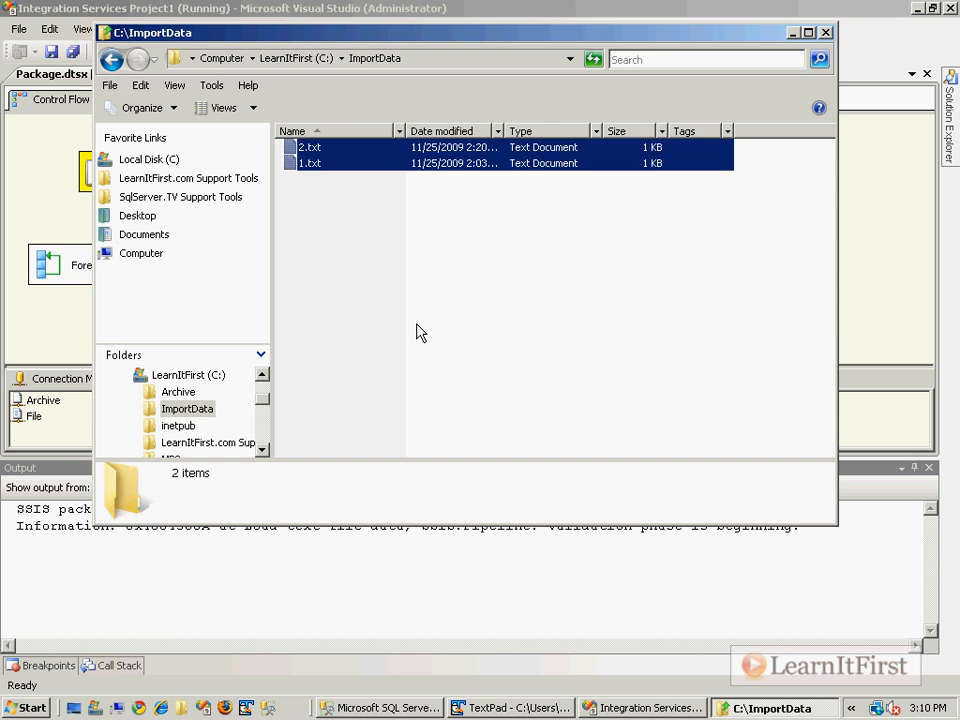
- Return to Visual Studio, expand the Foreach Loop Container, and shrink the Output pane to enlarge the design area
click(866, 245)
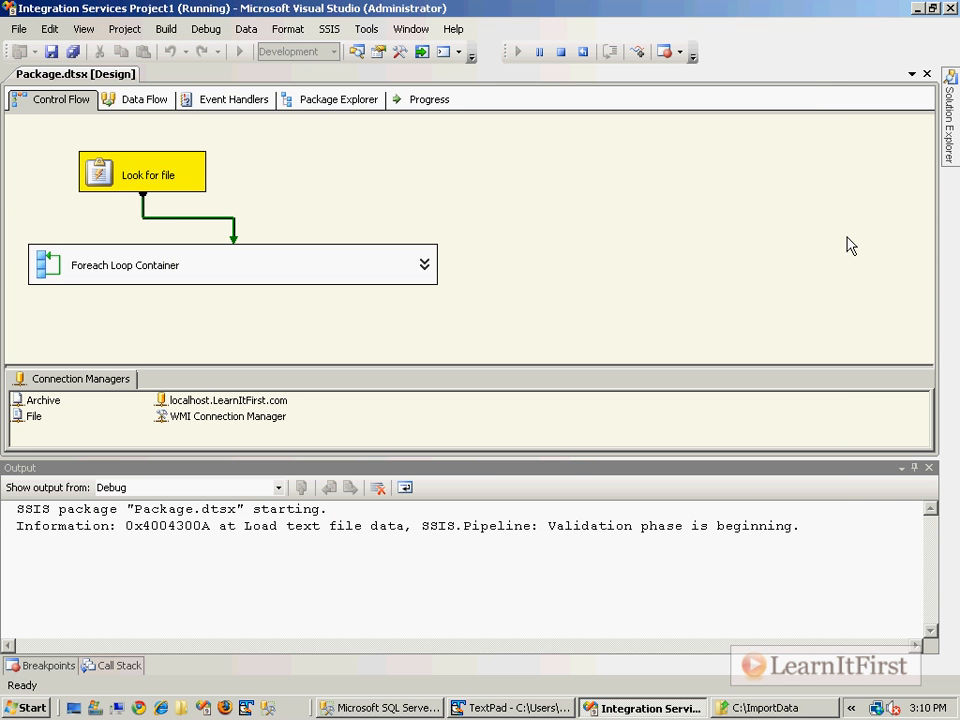
click(426, 267)
click(424, 264)
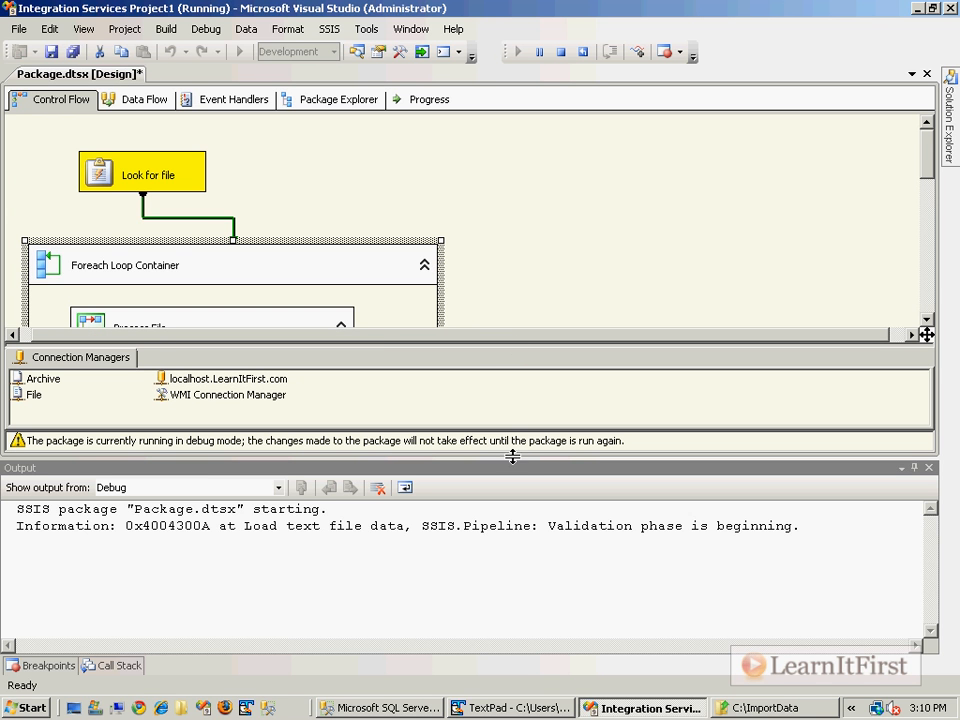
drag(512, 455, 512, 583)
click(612, 389)
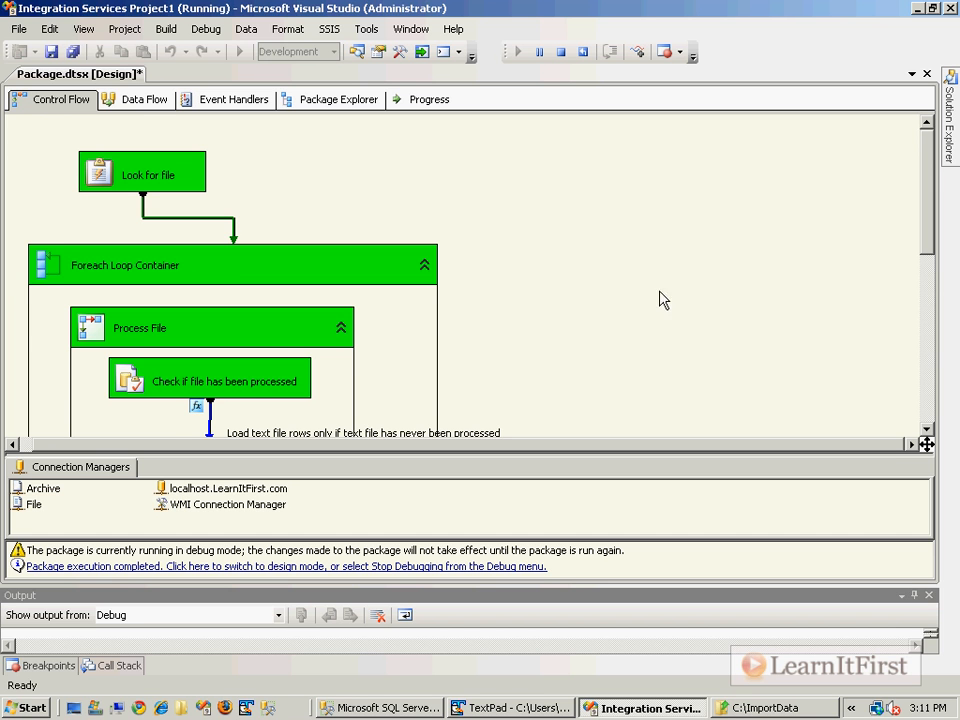
- Examine the execution status of the Load text file data, Audit file name, and Archive tasks inside the Foreach Loop Container
scroll(583, 240, down, 3)
click(200, 184)
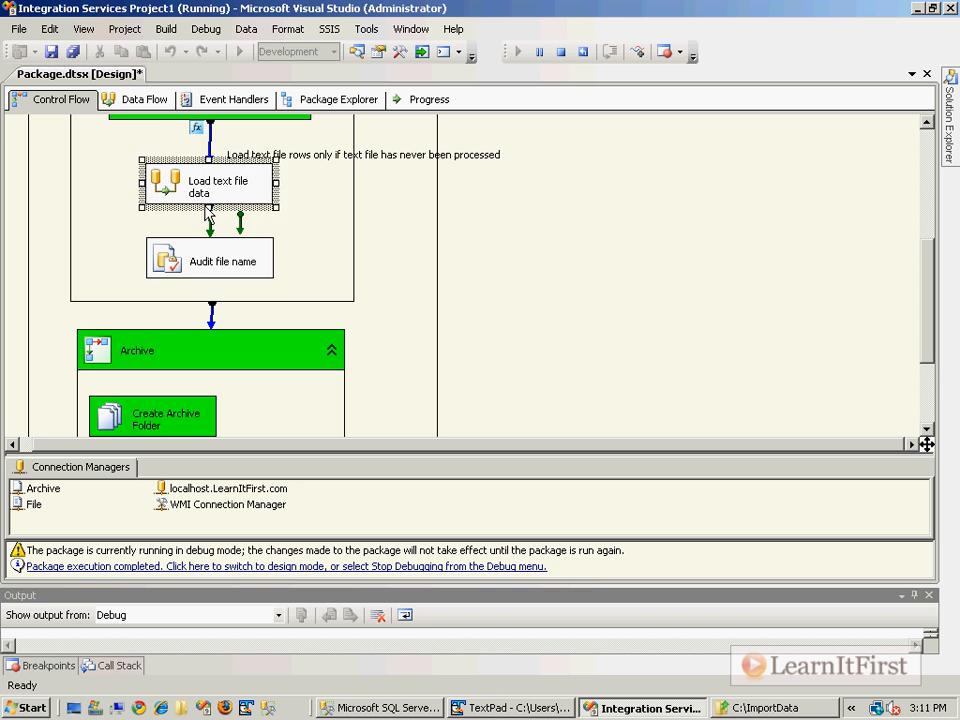
click(194, 259)
click(198, 183)
click(214, 259)
click(610, 283)
scroll(605, 282, down, 2)
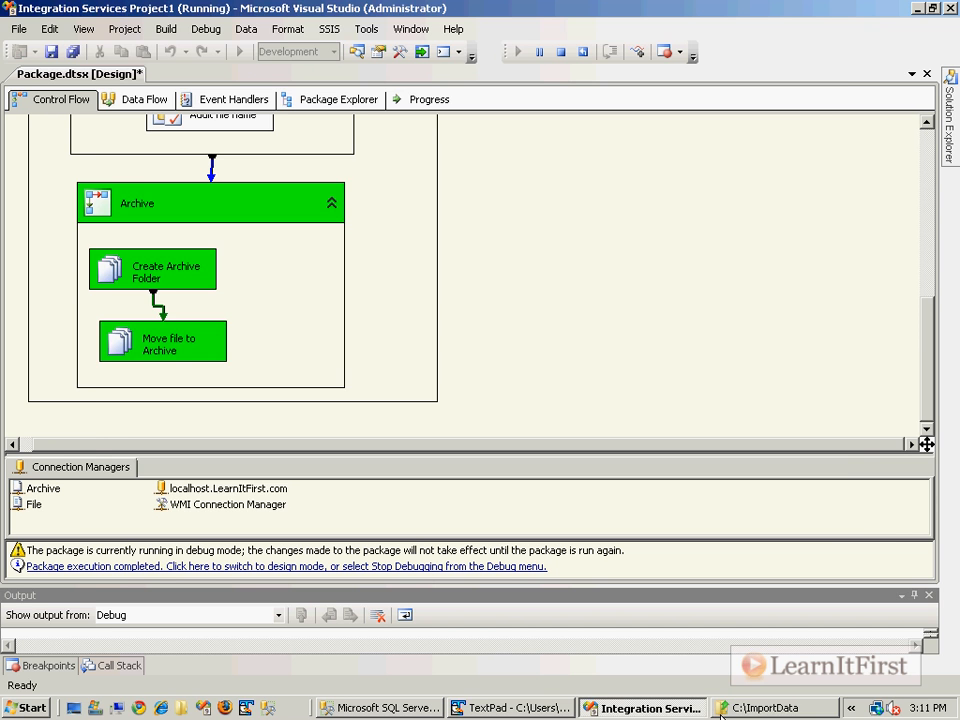
- Switch to the ImportData folder window and open C:\Archive to check for the processed files
click(765, 707)
click(300, 59)
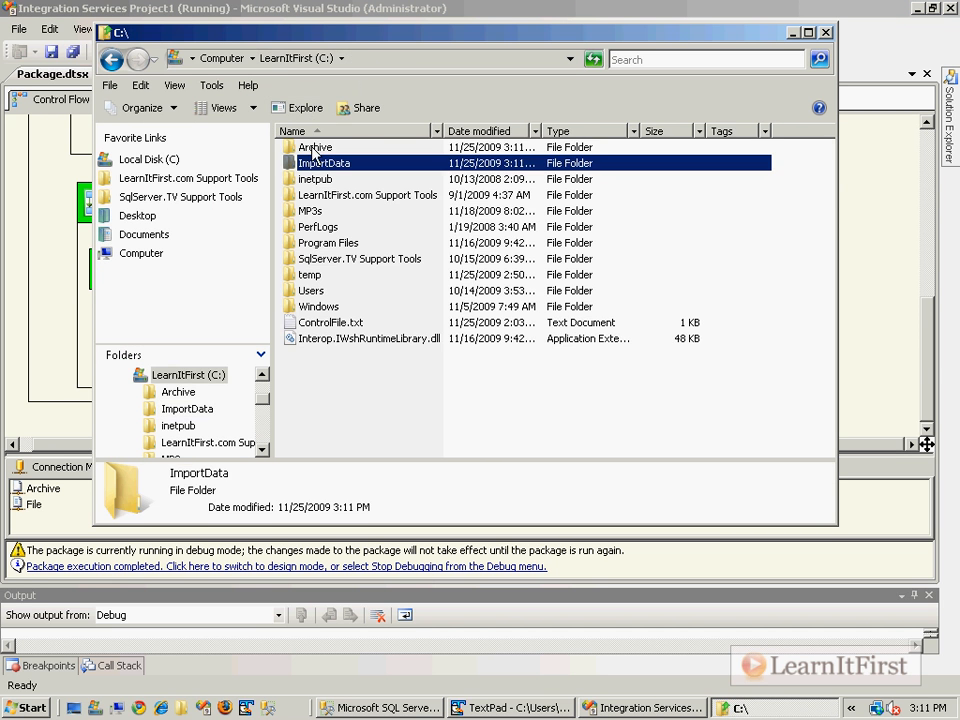
double_click(314, 148)
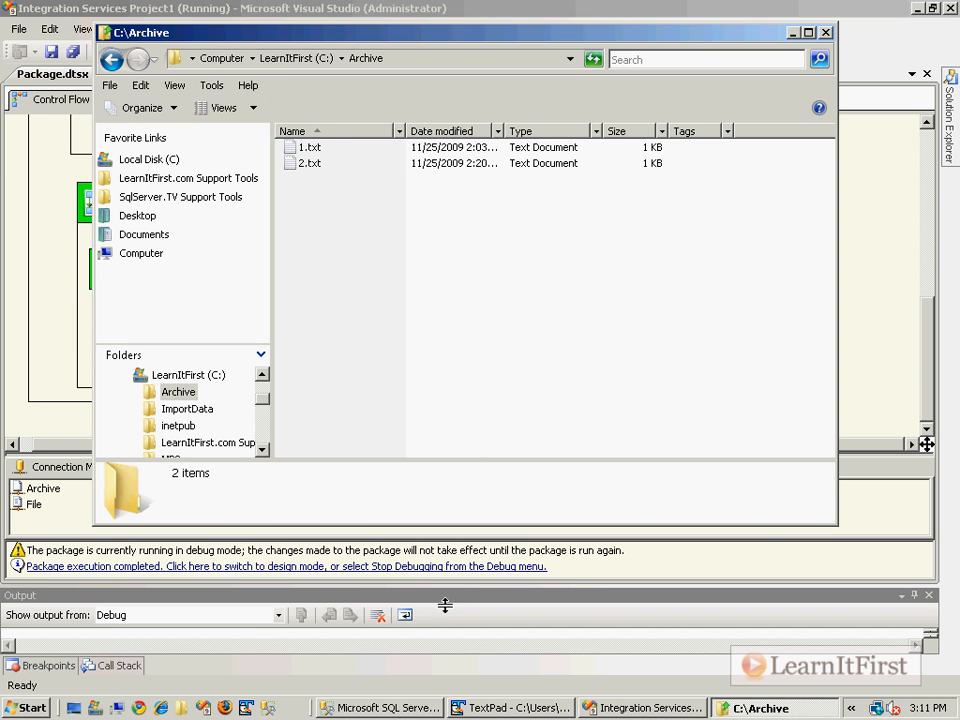
- Switch to SQL Server Management Studio, review the order rows and processed-file log, and minimize it to return to Visual Studio
click(386, 705)
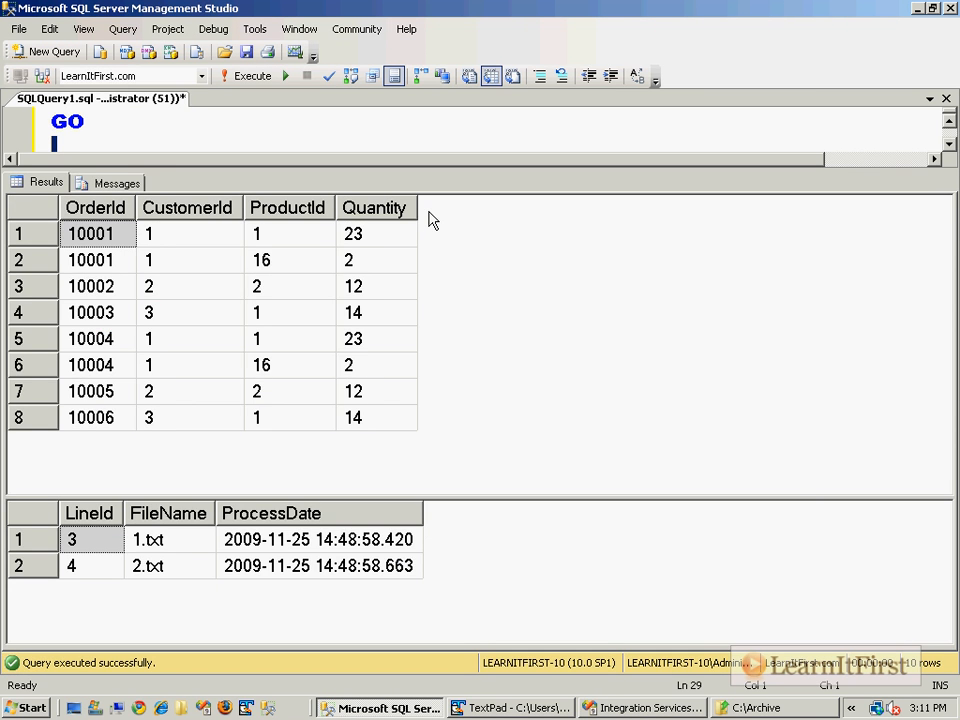
key(ctrl+s)
click(918, 8)
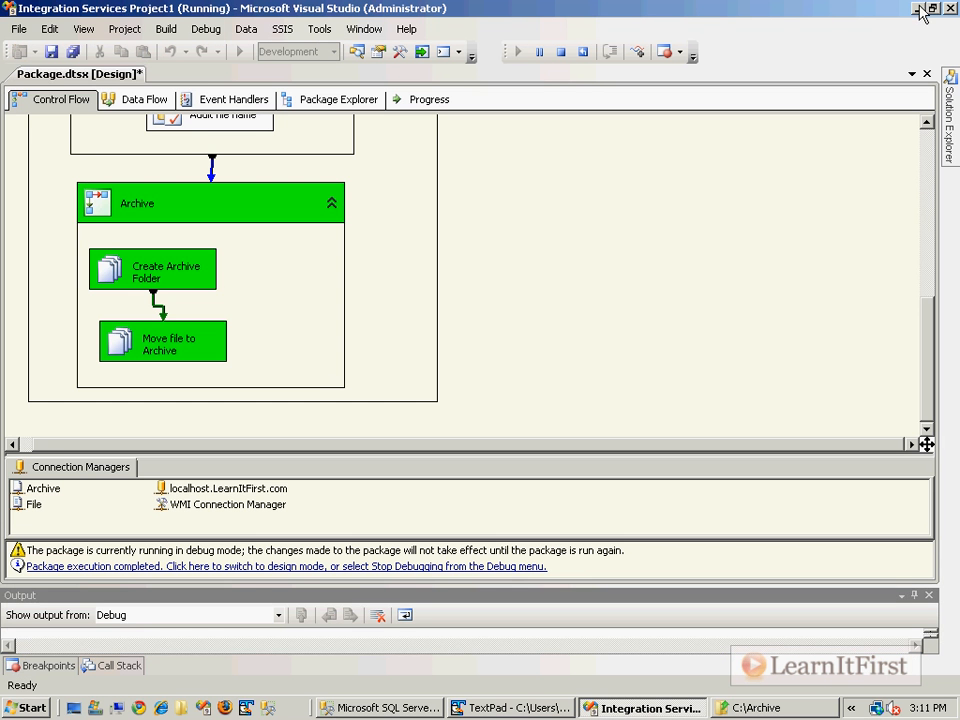
- Stop debugging by switching the package to design mode, and collapse the Foreach Loop Container
click(413, 567)
scroll(648, 440, up, 6)
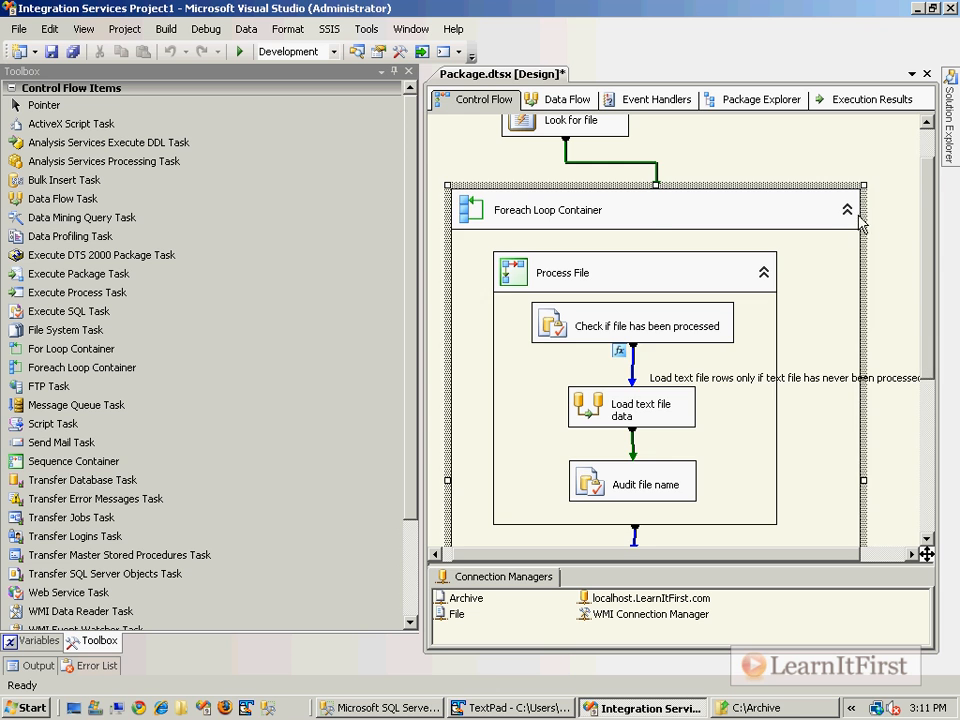
click(847, 212)
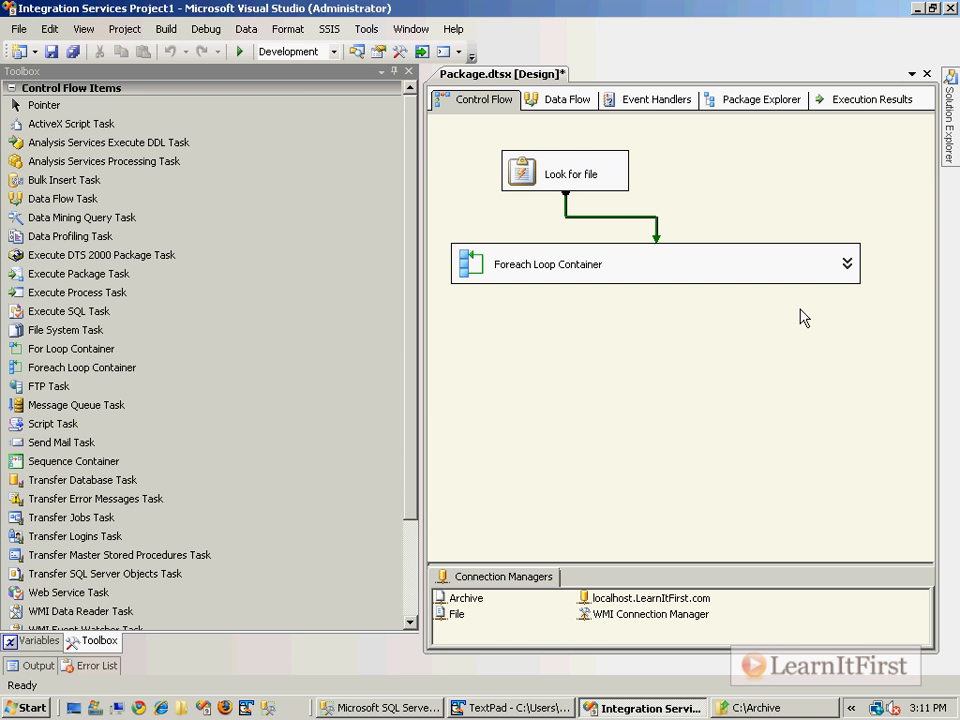
- Switch to the Project Saturn X14 document in TextPad and deselect the first Misc requirement to review the list
click(525, 707)
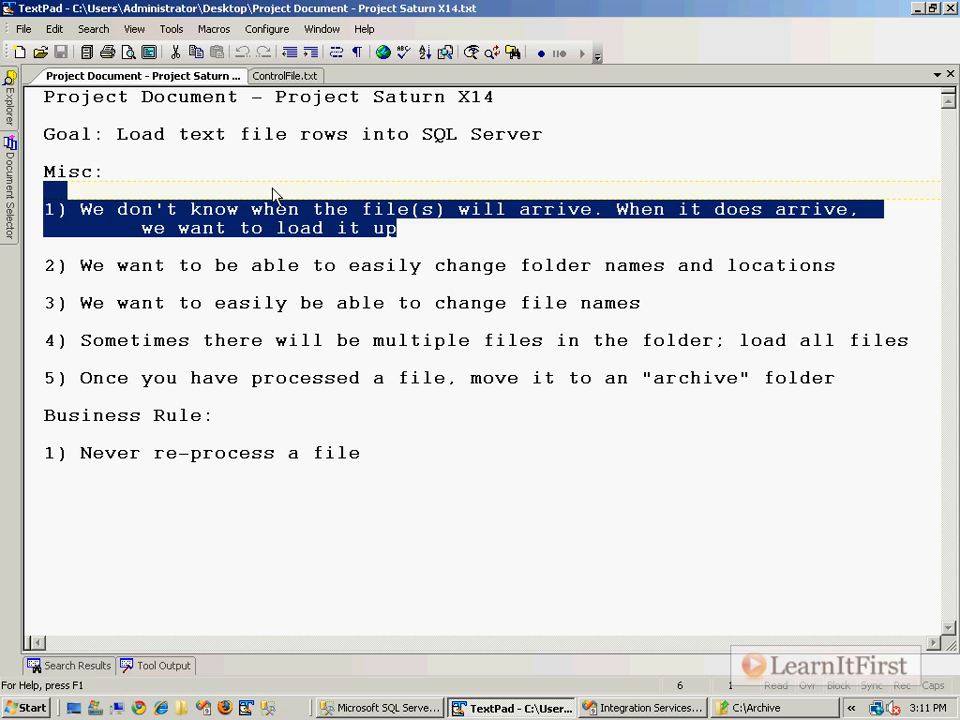
click(358, 173)
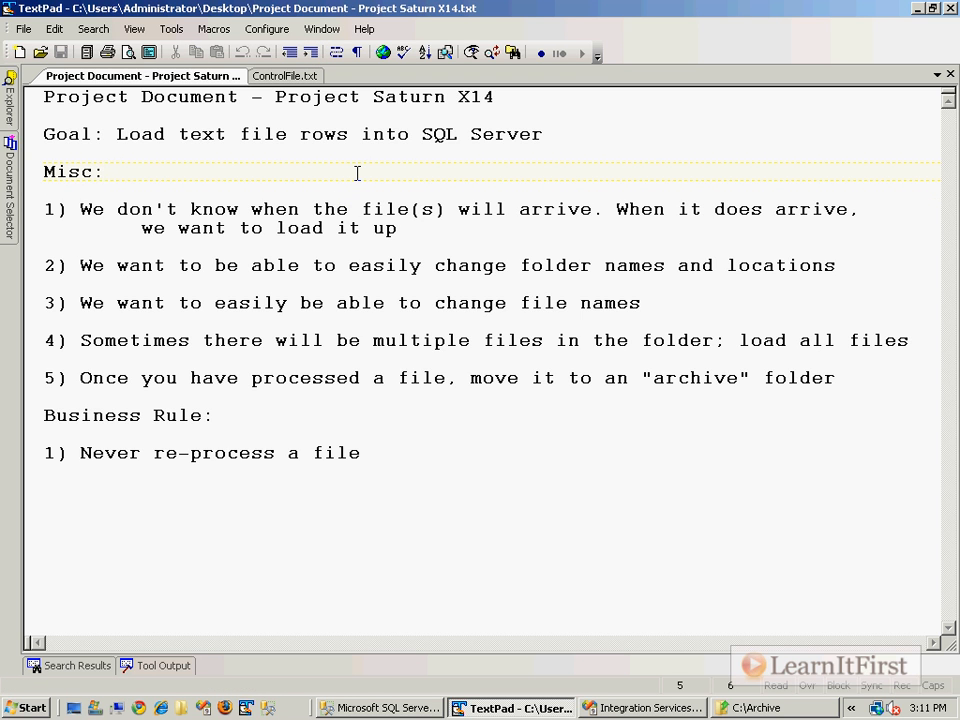